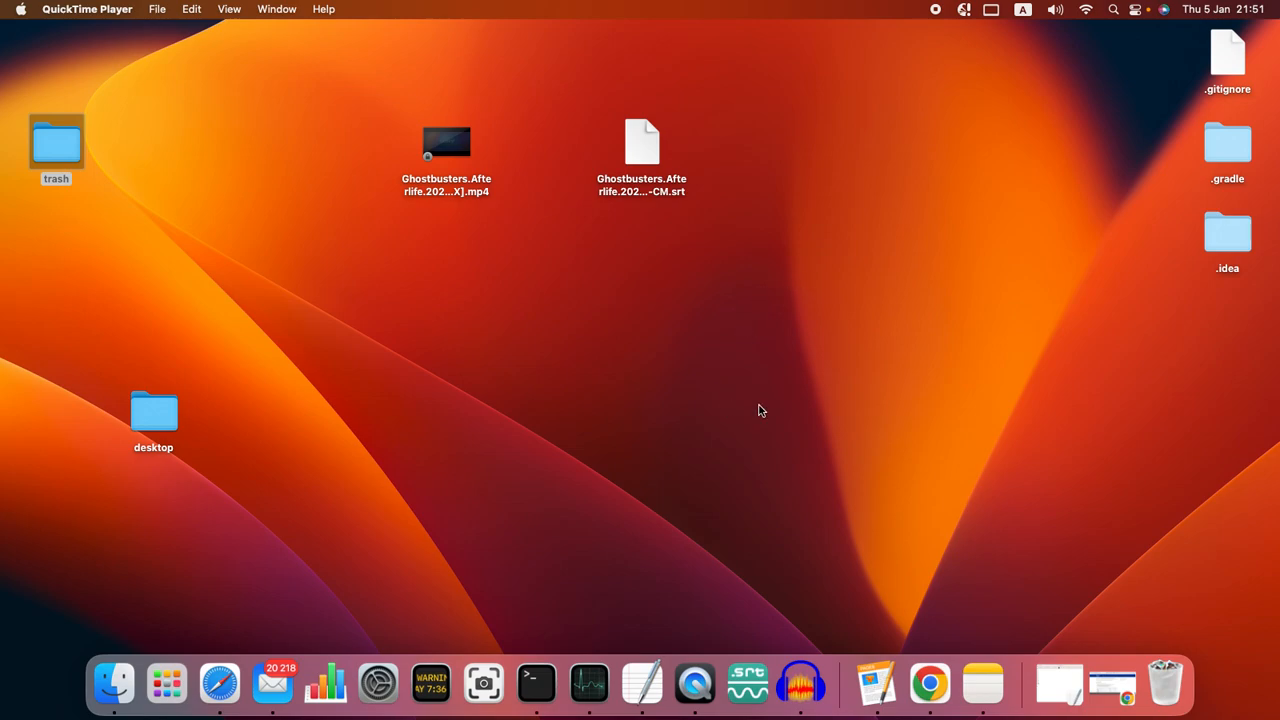
Step: Open srtspeaker and import the Ghostbusters Afterlife HEVC-CM.srt subtitle file from the Desktop
{"action": "left_click", "coordinate": [744, 676]}
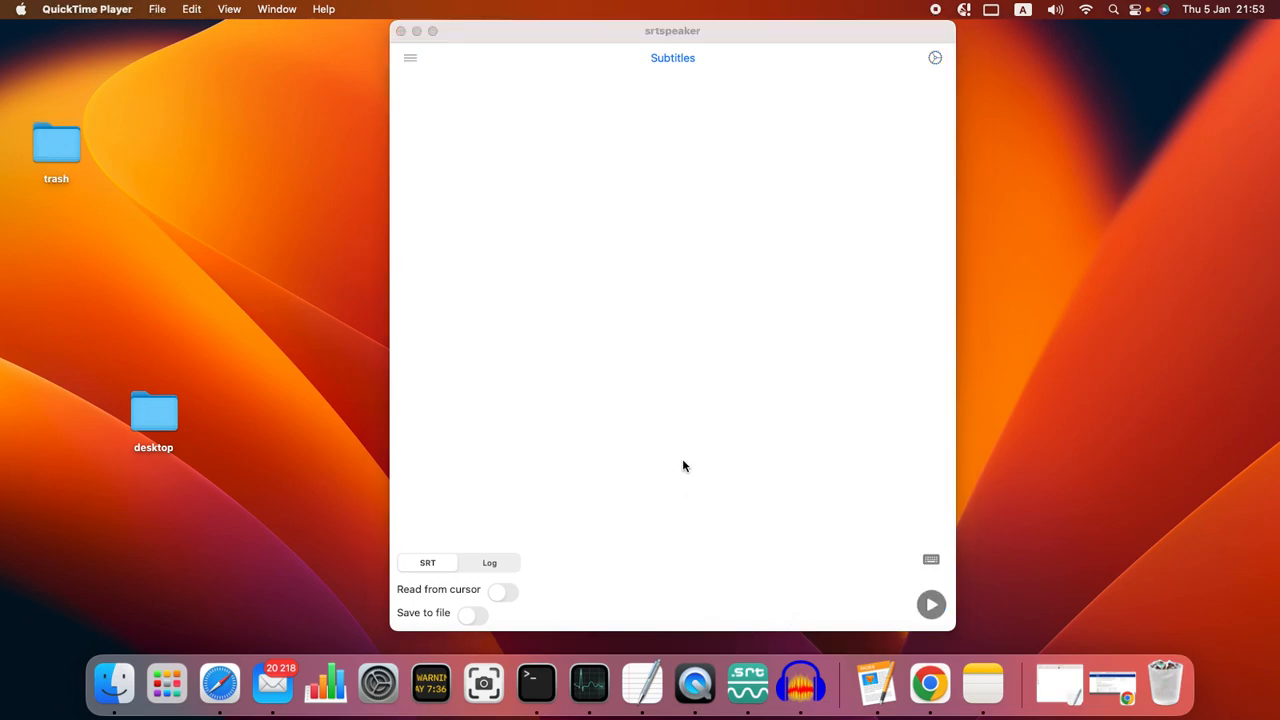
{"action": "left_click", "coordinate": [410, 57]}
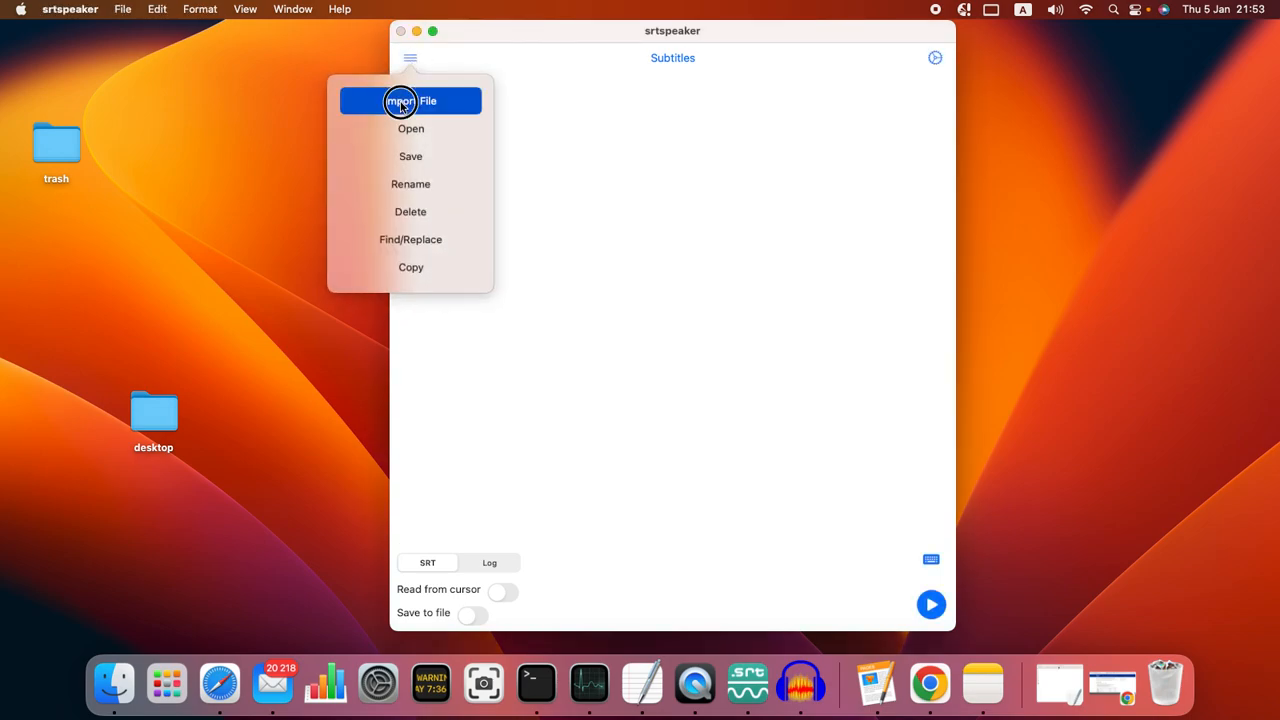
{"action": "left_click", "coordinate": [400, 101]}
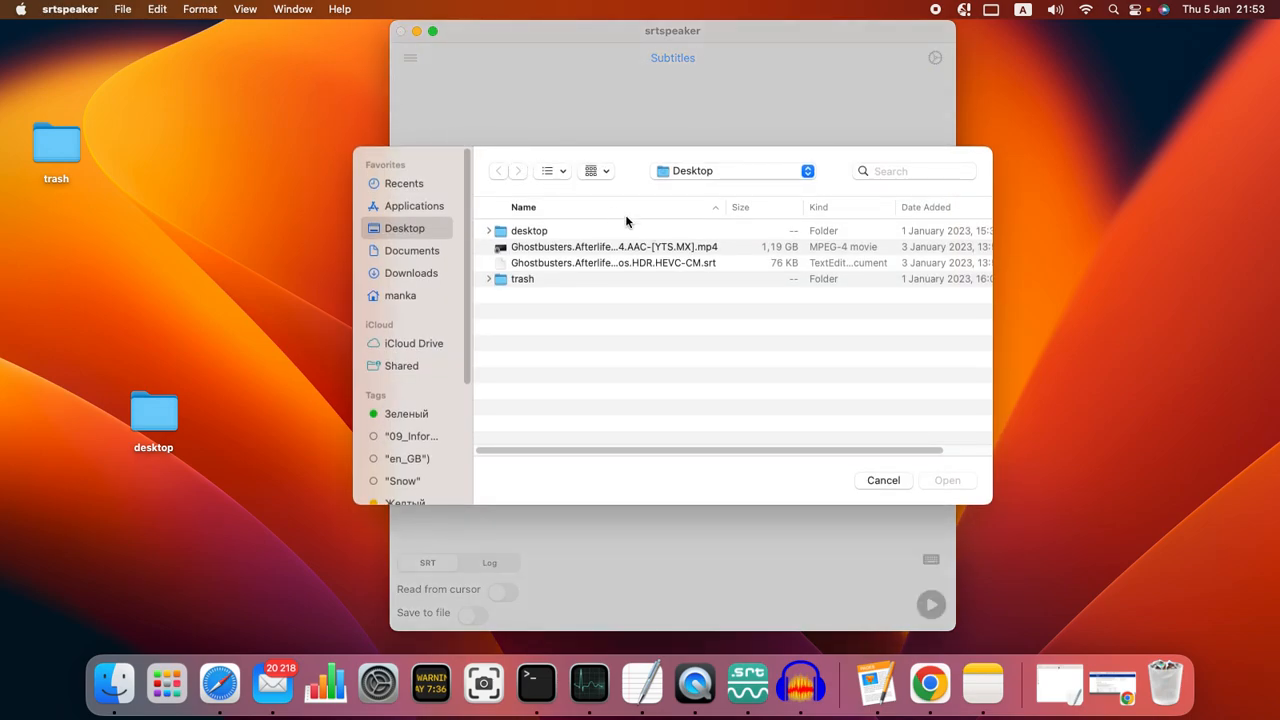
{"action": "left_click", "coordinate": [666, 264]}
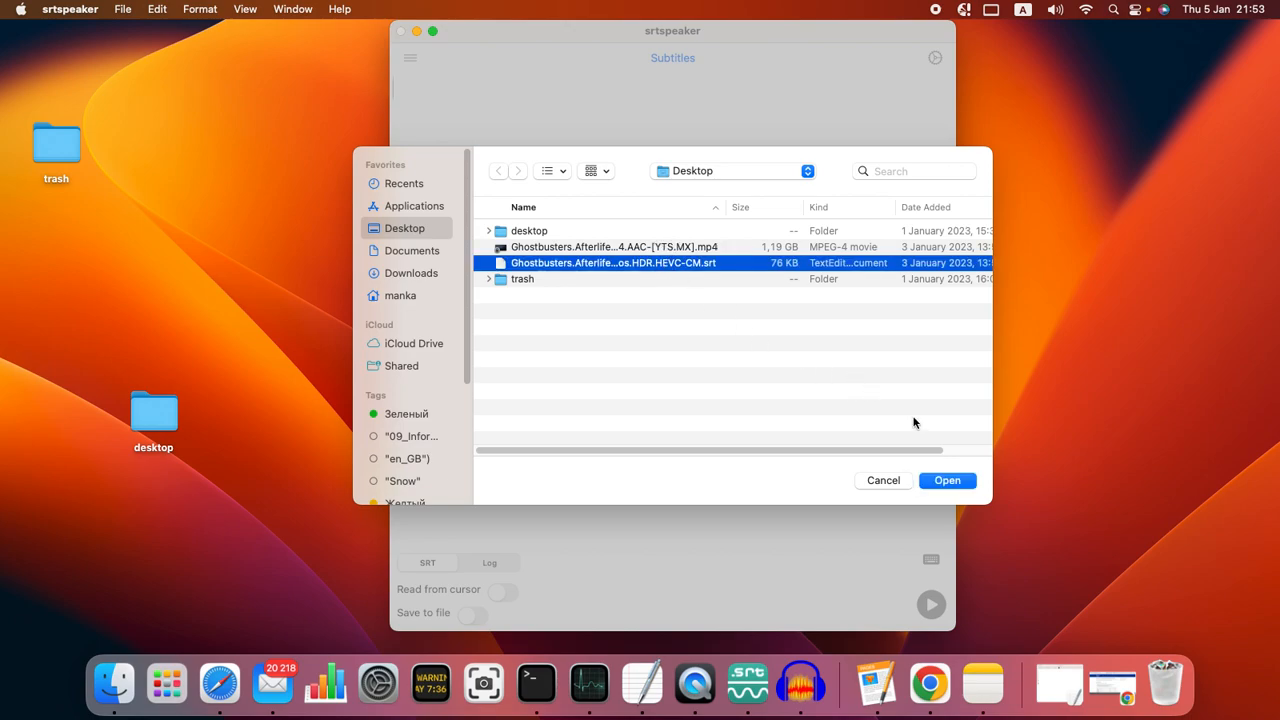
{"action": "left_click", "coordinate": [946, 481]}
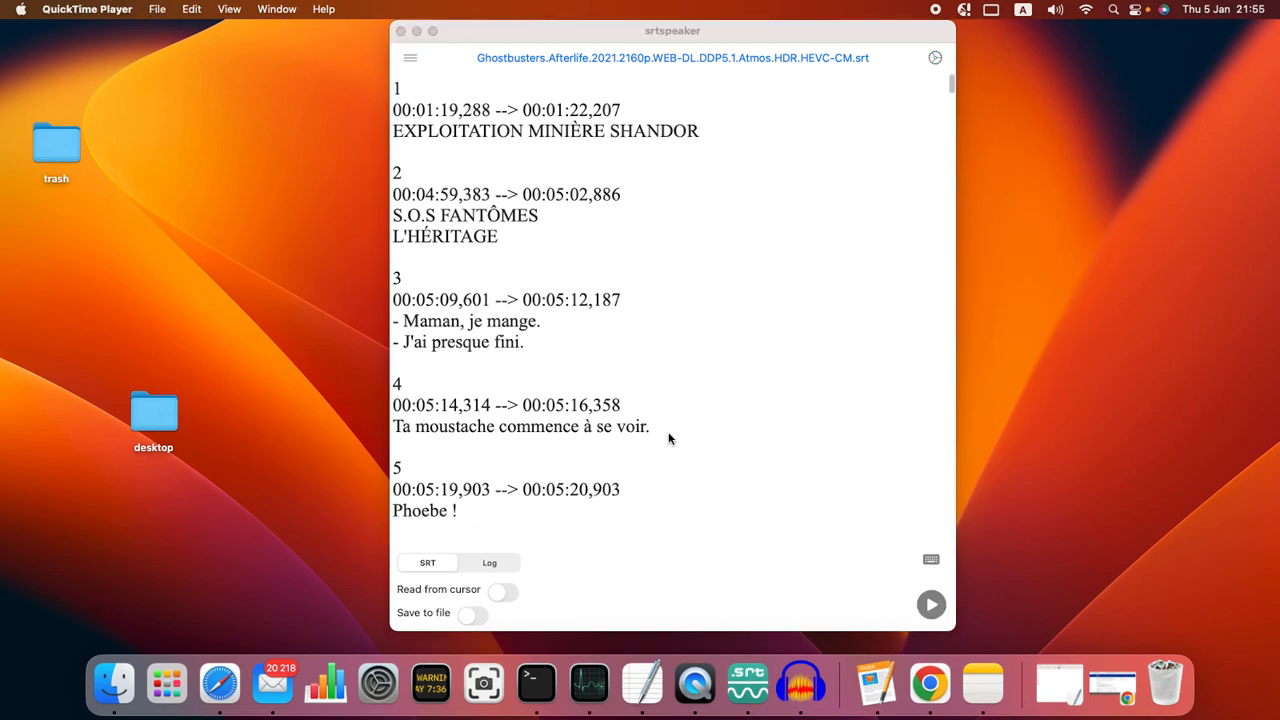
Step: Copy the text of subtitle 4, "Ta moustache commence à se voir."
{"action": "left_click", "coordinate": [669, 438]}
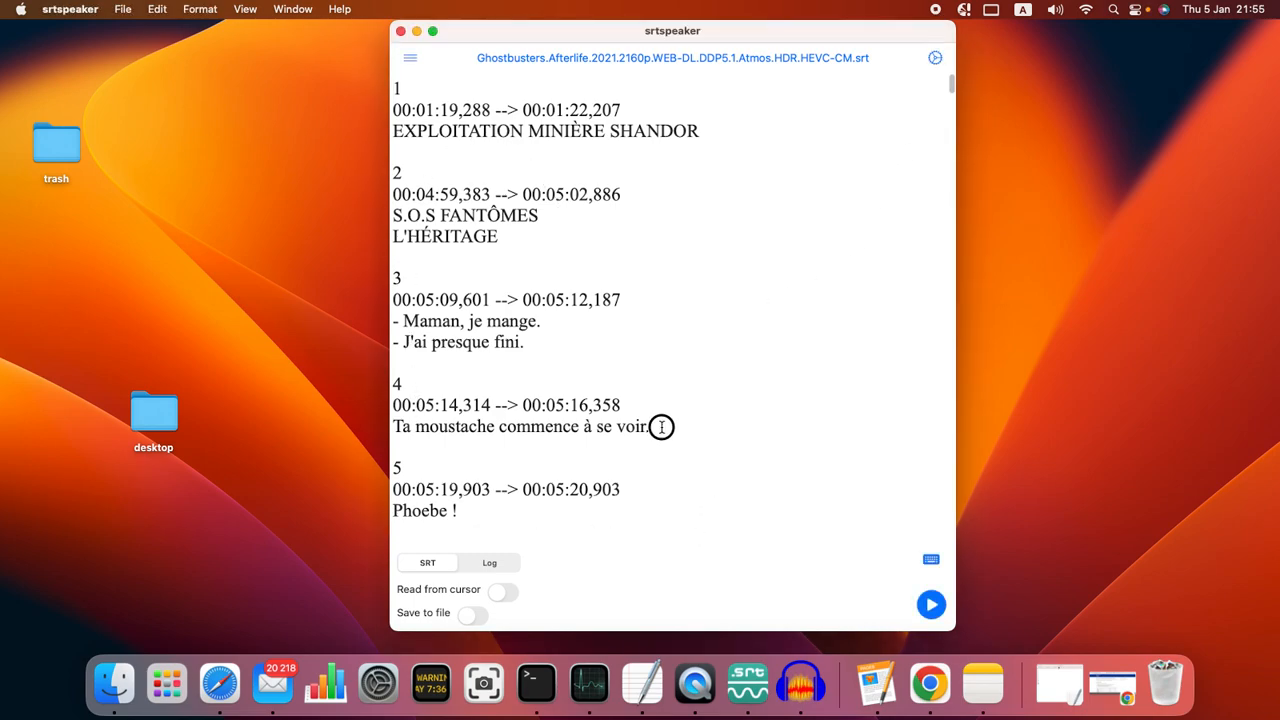
{"action": "left_click_drag", "start_coordinate": [396, 426], "coordinate": [650, 428]}
{"action": "right_click", "coordinate": [630, 430]}
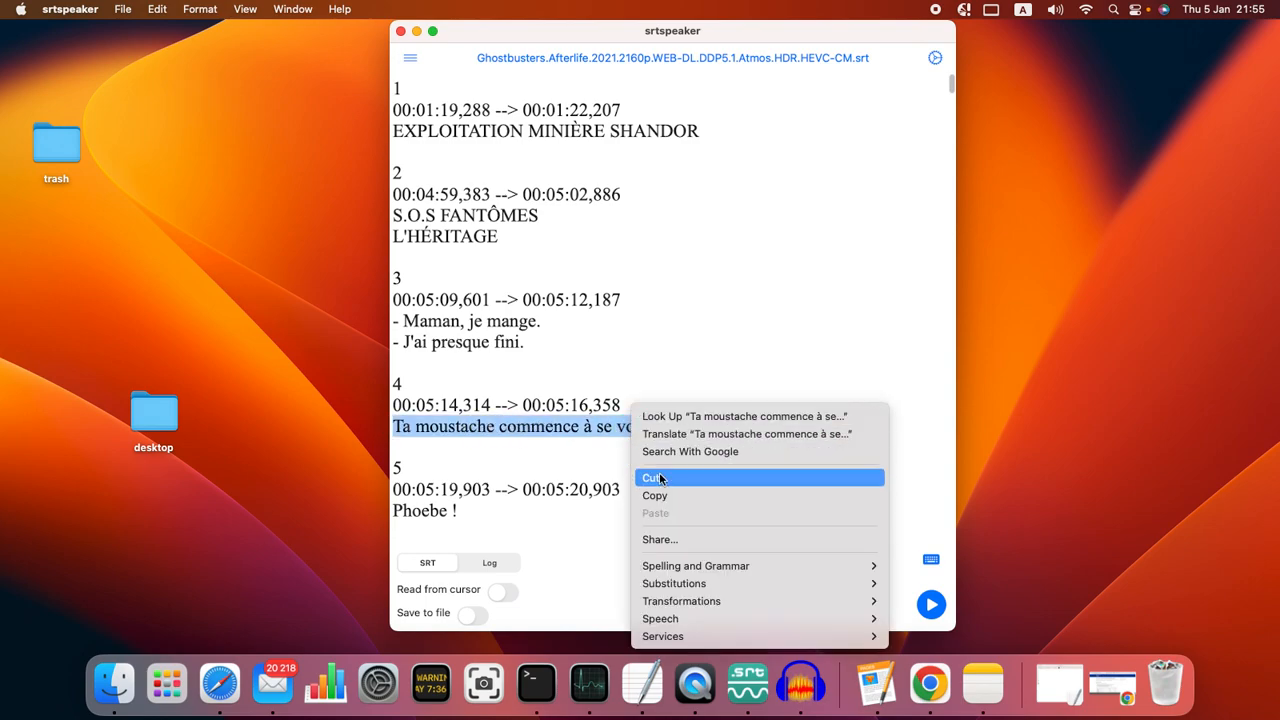
{"action": "left_click", "coordinate": [690, 495]}
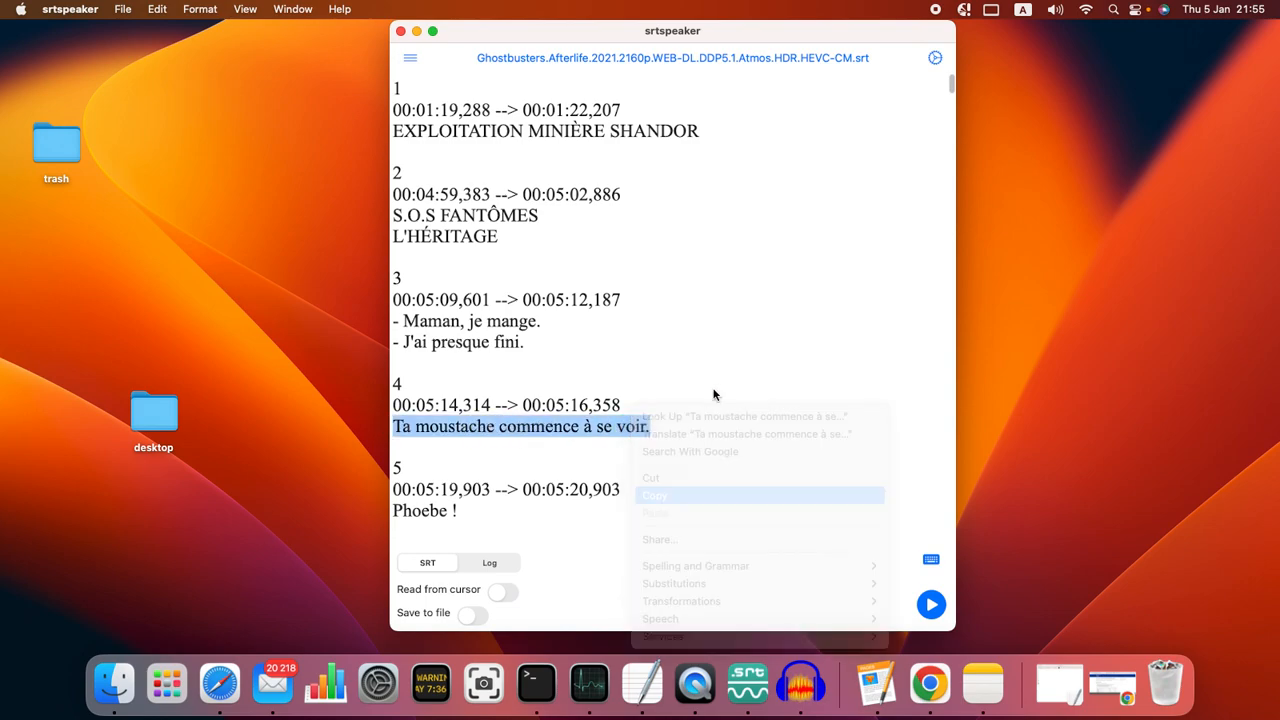
Step: Set the text-to-speech voice to French (FR) Daniel in the app settings
{"action": "left_click", "coordinate": [935, 57]}
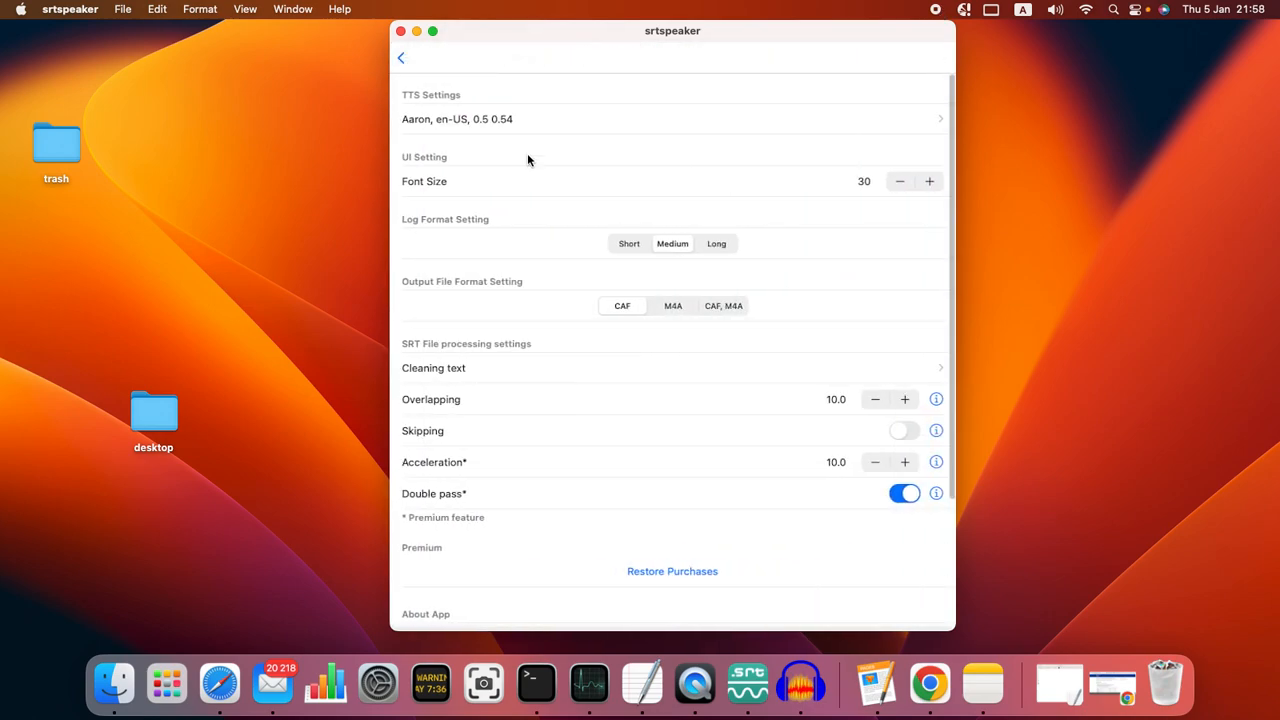
{"action": "left_click", "coordinate": [941, 122]}
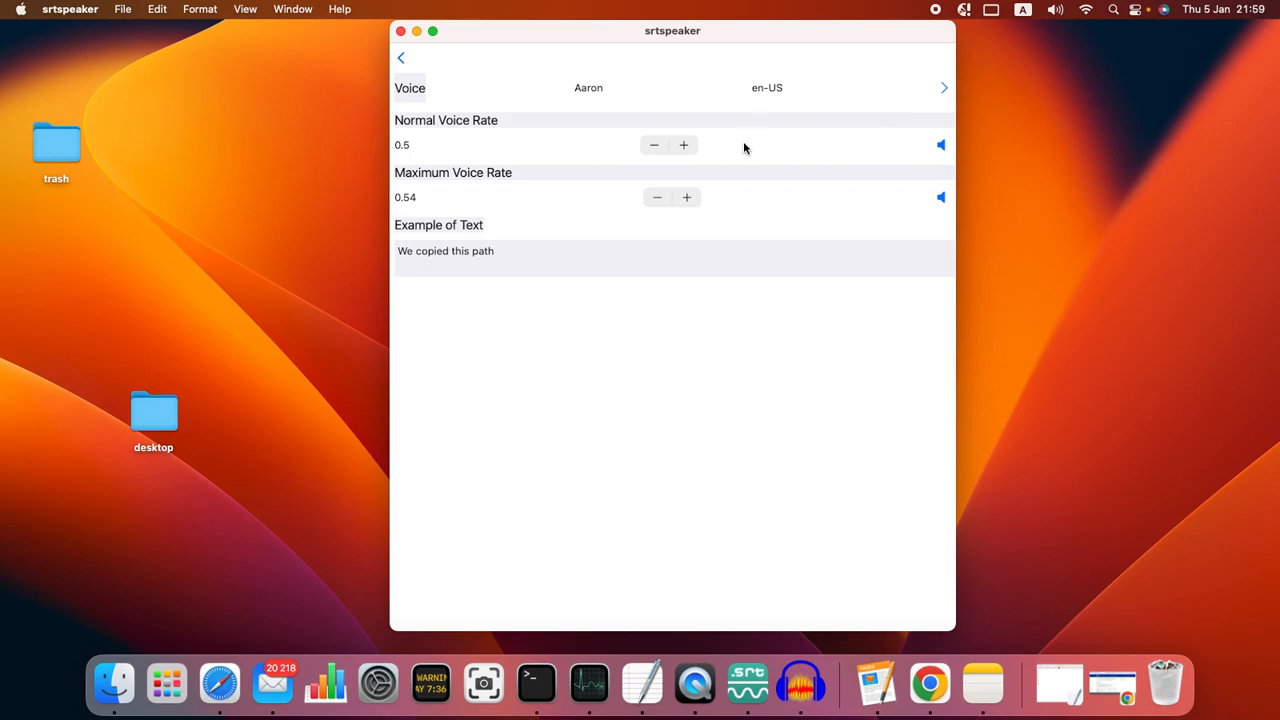
{"action": "left_click", "coordinate": [947, 89]}
{"action": "left_click", "coordinate": [944, 88]}
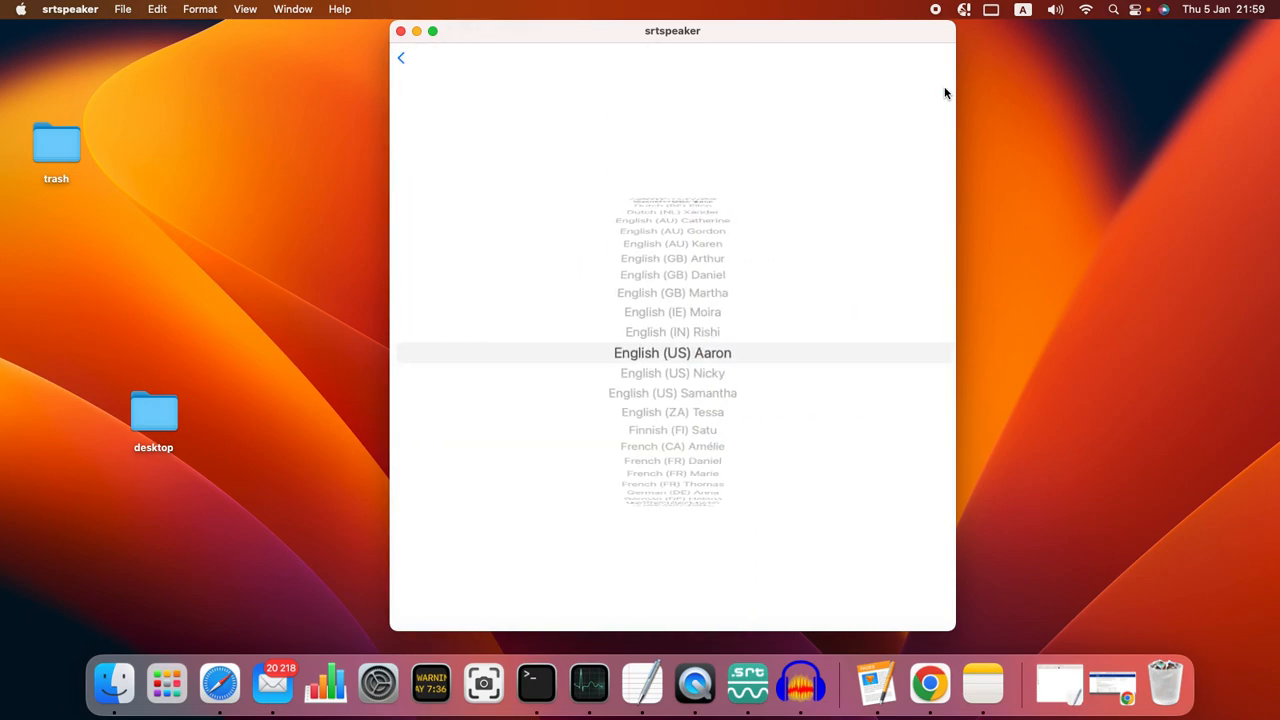
{"action": "left_click_drag", "start_coordinate": [754, 444], "coordinate": [778, 346]}
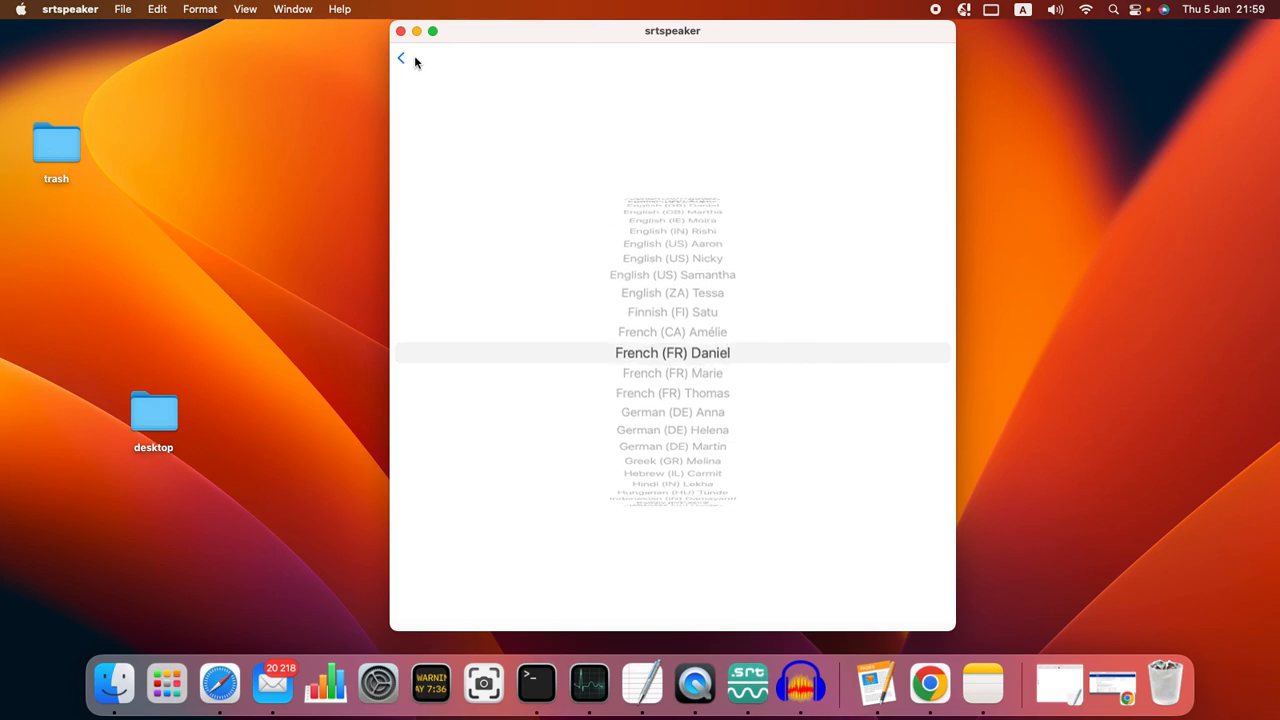
{"action": "left_click", "coordinate": [401, 58]}
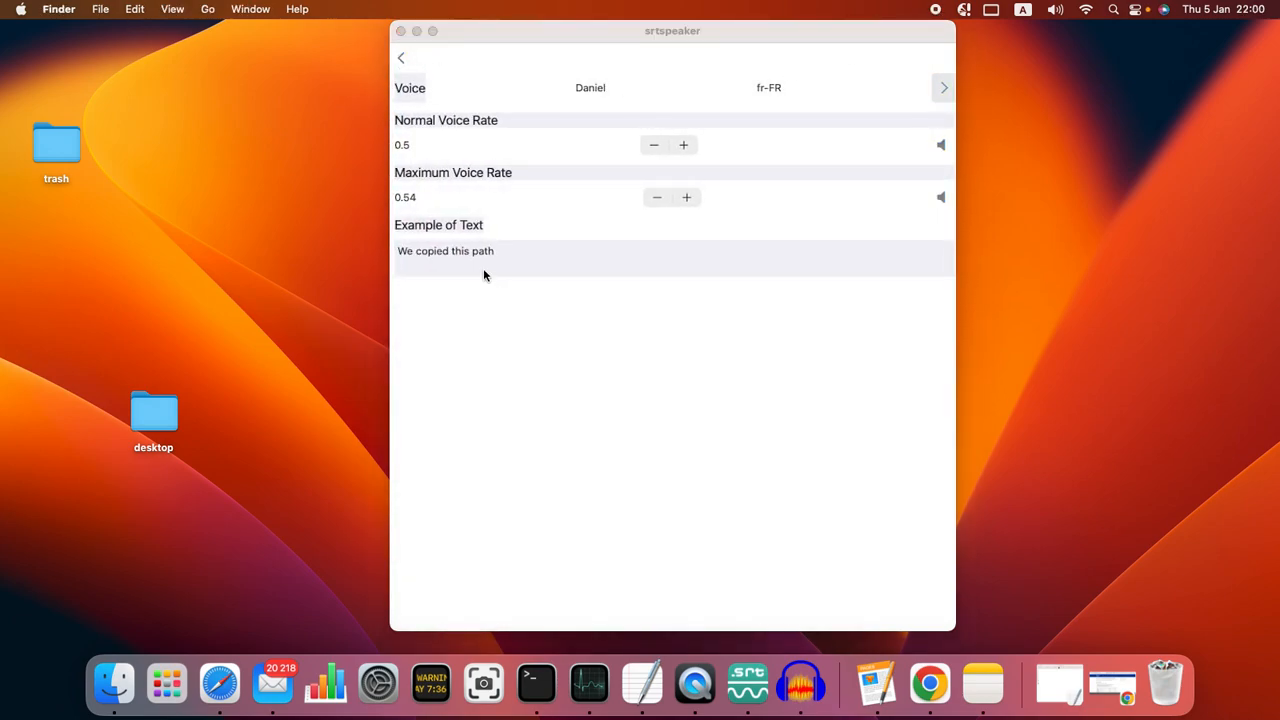
Step: Replace the voice example text with the copied line "Ta moustache commence à se voir."
{"action": "left_click", "coordinate": [511, 255]}
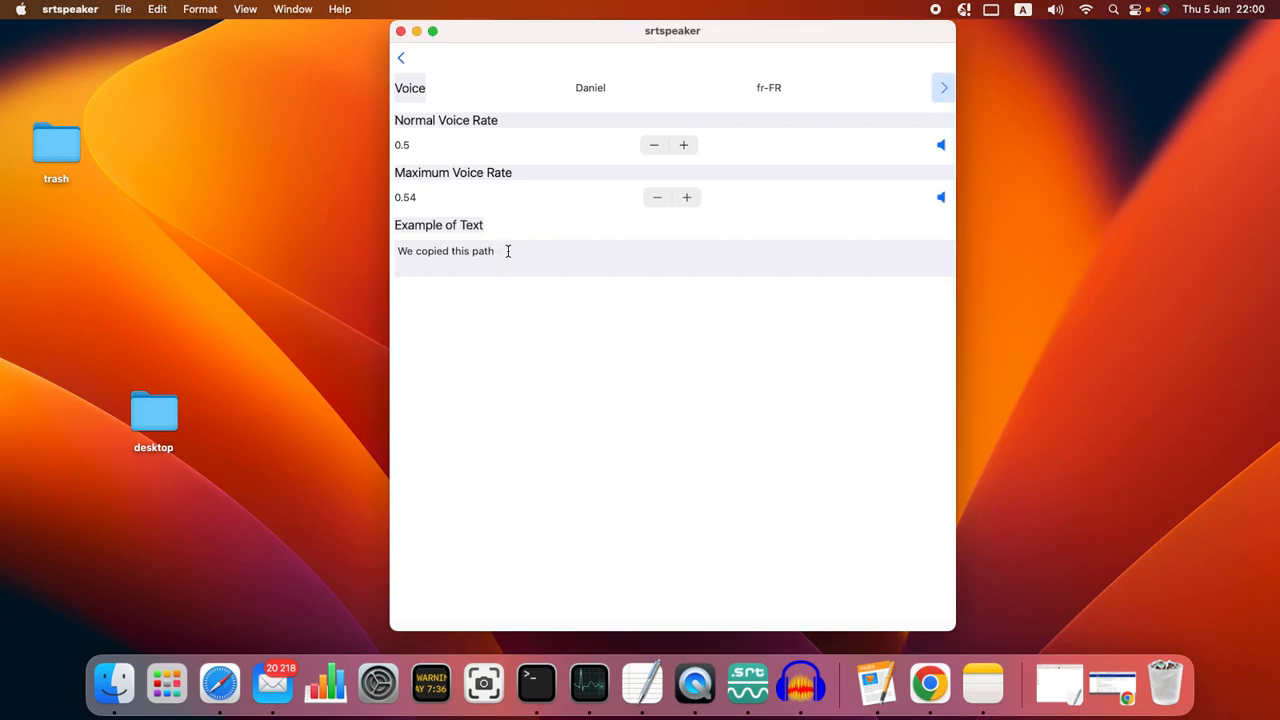
{"action": "left_click_drag", "start_coordinate": [516, 251], "coordinate": [372, 250]}
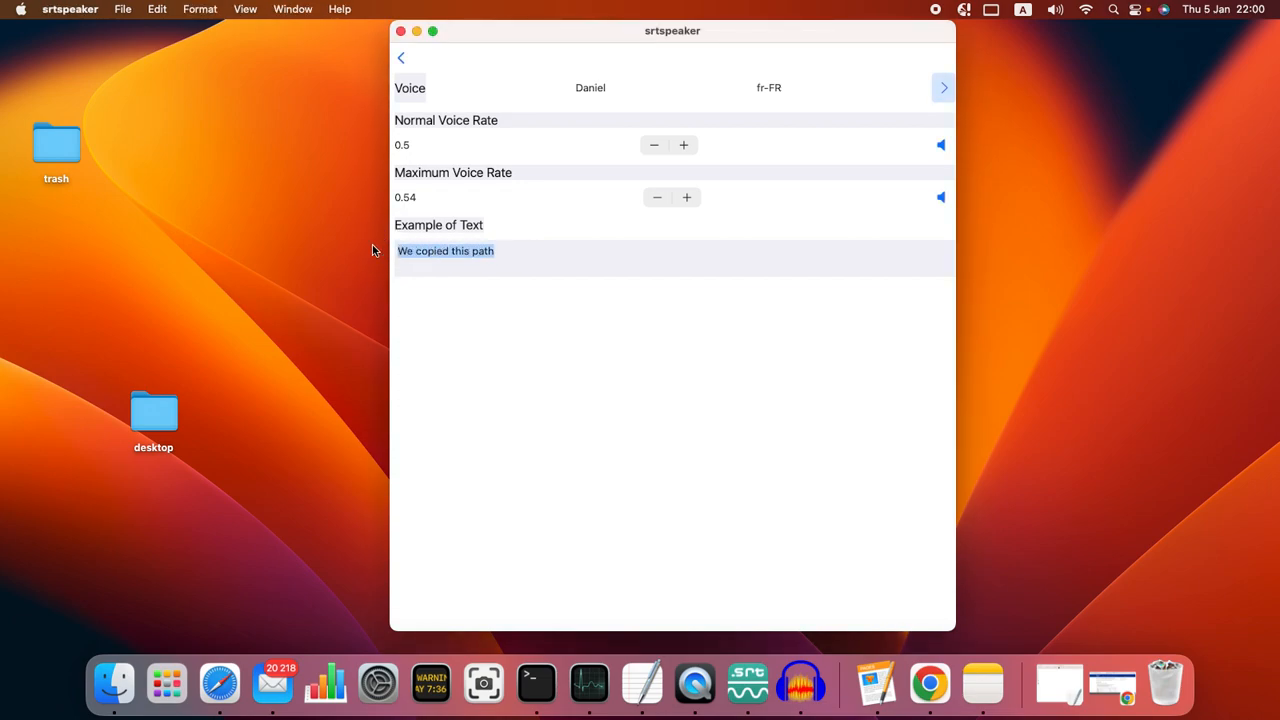
{"action": "key", "text": "super+v"}
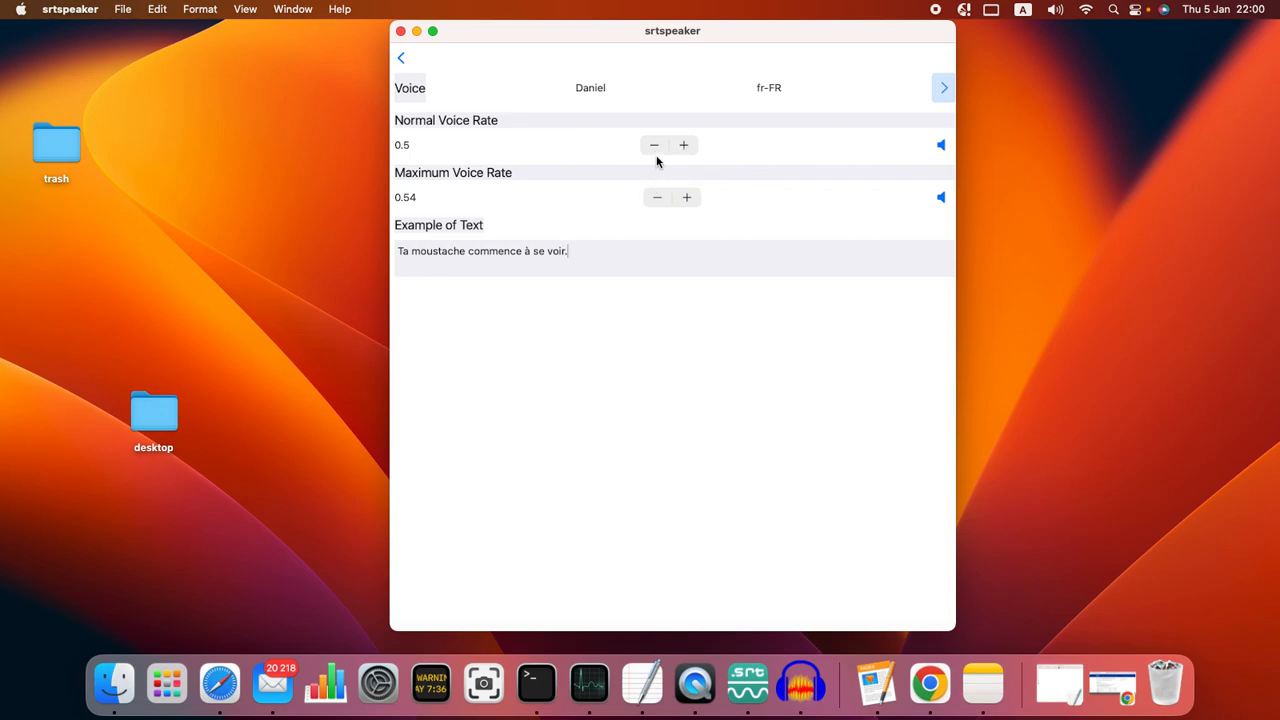
Step: Set the maximum voice rate to 0.55, play the maximum and normal rate samples, and return to the subtitles
{"action": "left_click", "coordinate": [688, 198]}
{"action": "left_click", "coordinate": [688, 198]}
{"action": "left_click", "coordinate": [688, 198]}
{"action": "left_click", "coordinate": [940, 199]}
{"action": "left_click", "coordinate": [940, 145]}
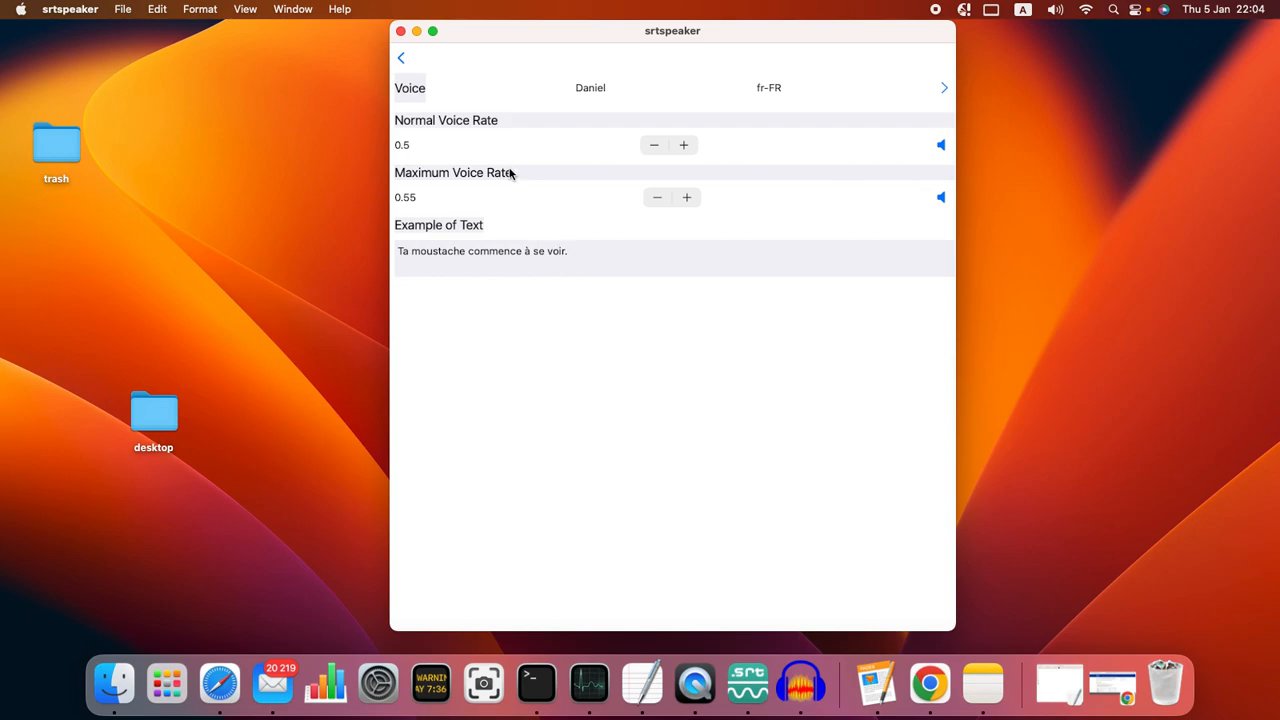
{"action": "left_click", "coordinate": [401, 59]}
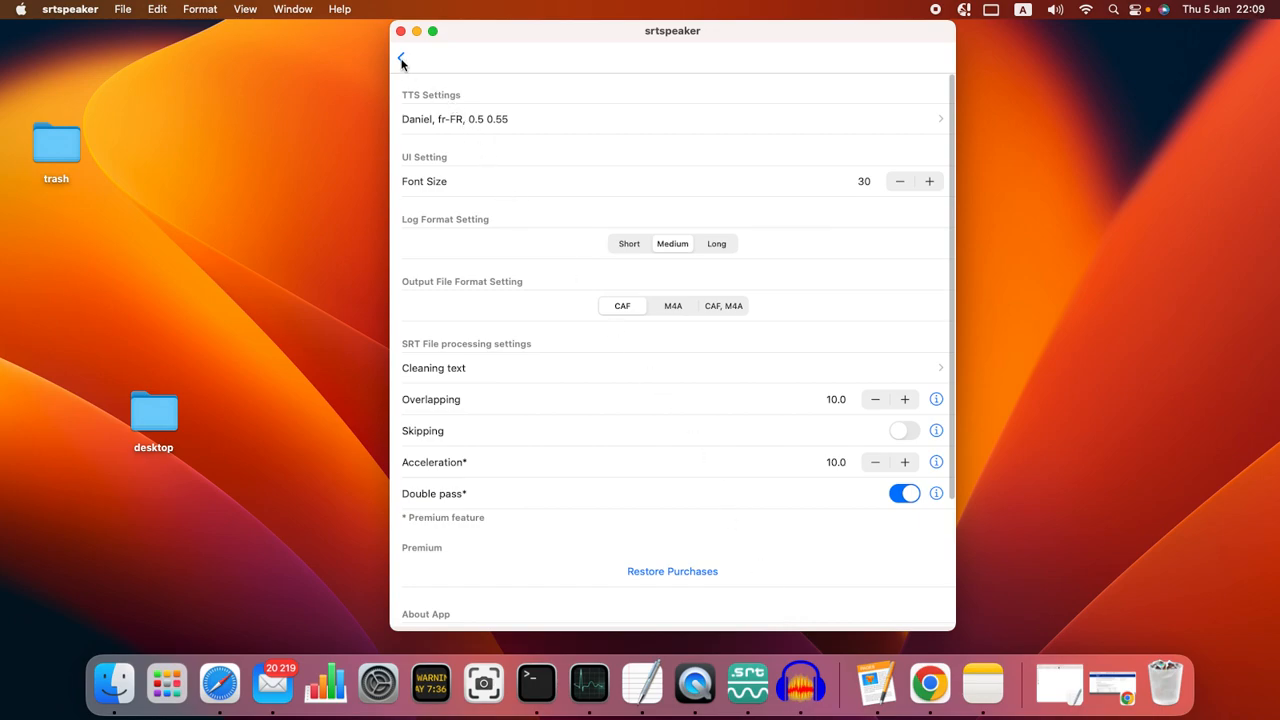
{"action": "left_click", "coordinate": [401, 60]}
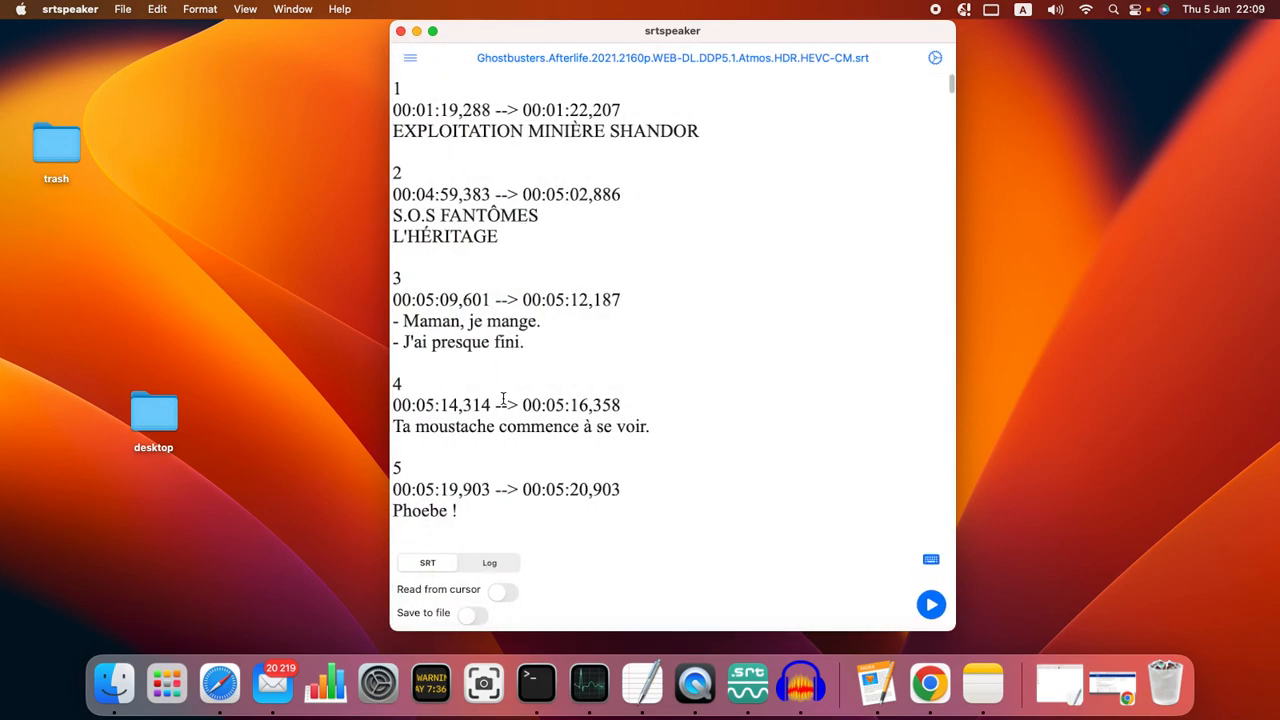
Step: Turn on saving to file, generate the speech audio while showing the log, and dismiss the completion alert
{"action": "left_click", "coordinate": [475, 614]}
{"action": "left_click", "coordinate": [924, 608]}
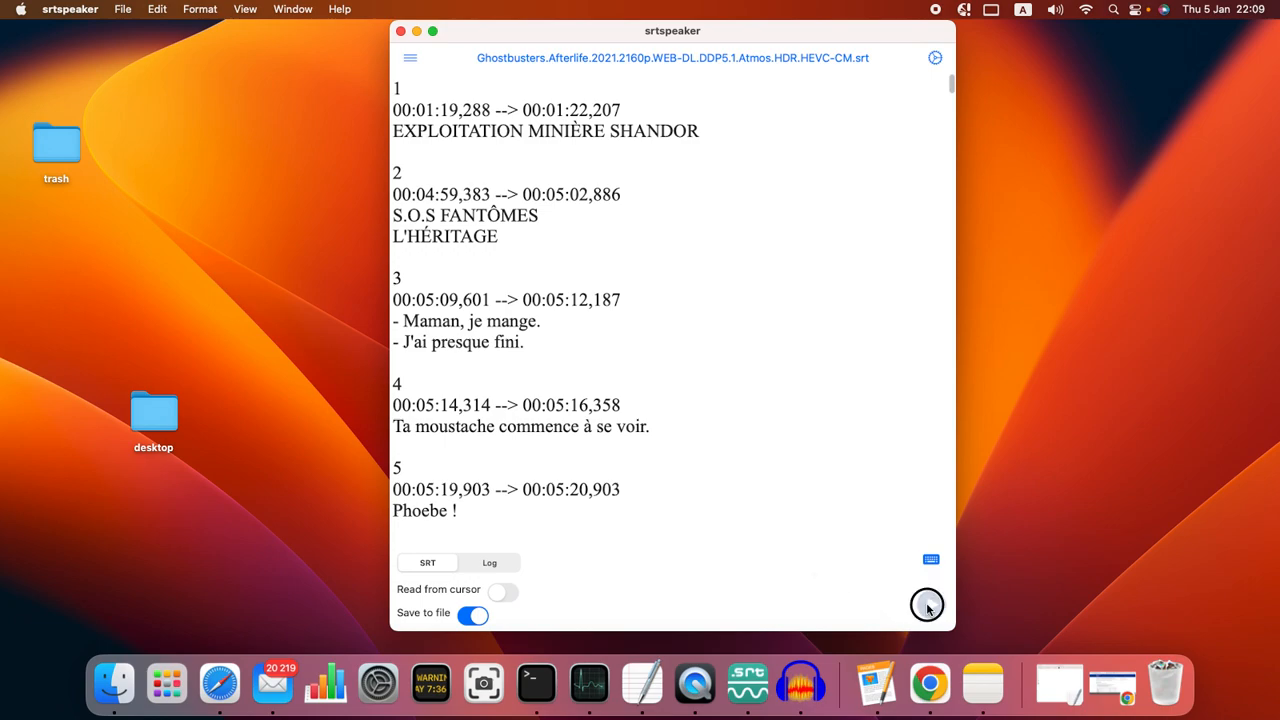
{"action": "left_click", "coordinate": [491, 563]}
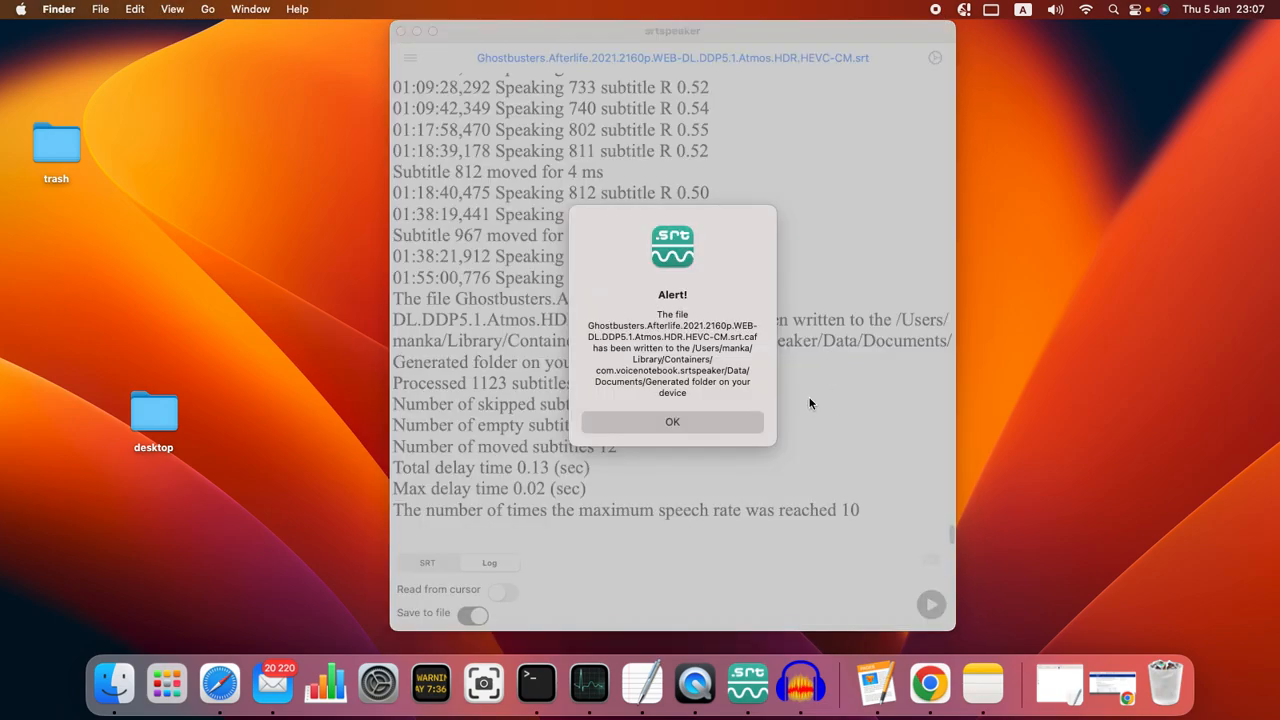
{"action": "left_click", "coordinate": [674, 424]}
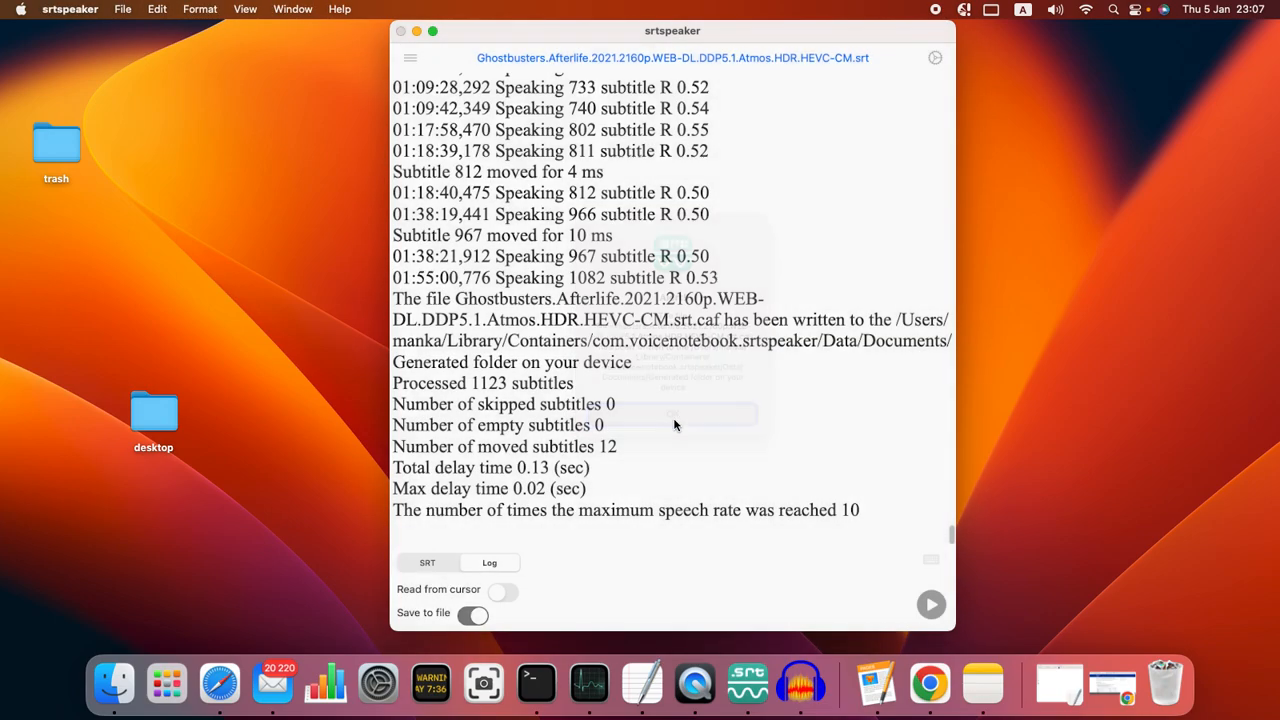
Step: Copy the output folder path from the log line about the written .caf file
{"action": "left_click_drag", "start_coordinate": [895, 319], "coordinate": [953, 341]}
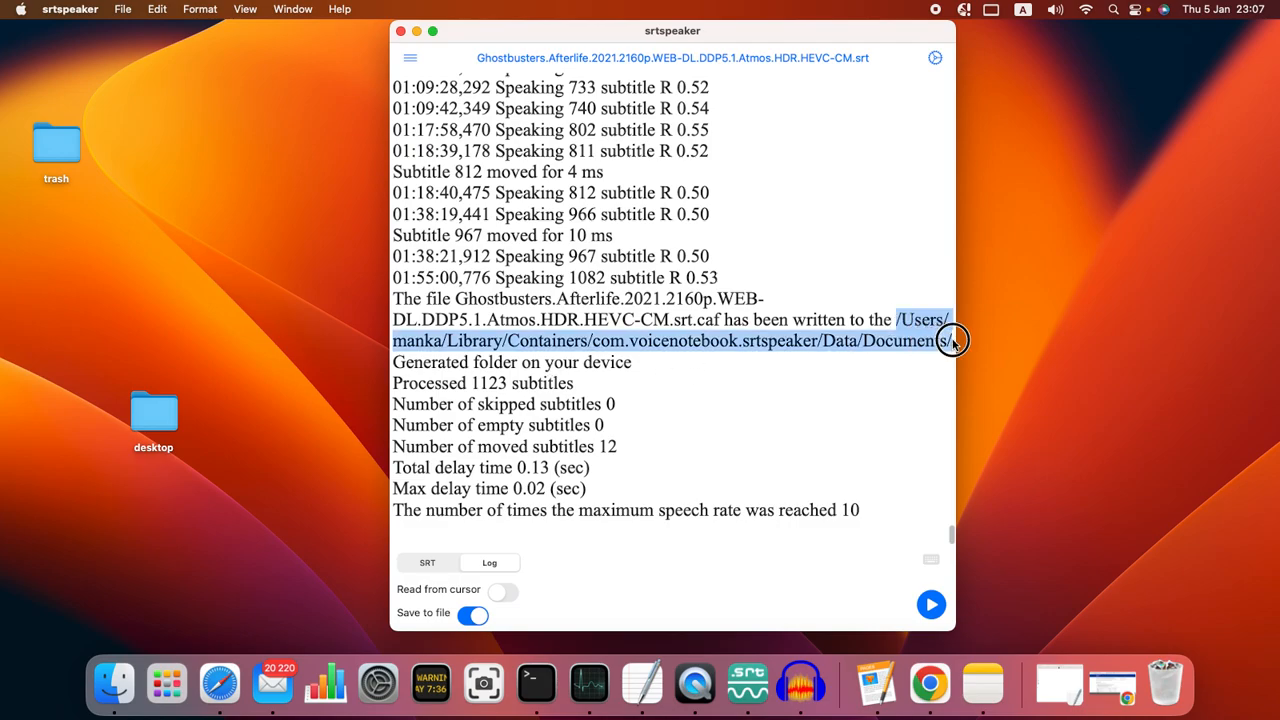
{"action": "right_click", "coordinate": [899, 340]}
{"action": "left_click", "coordinate": [922, 427]}
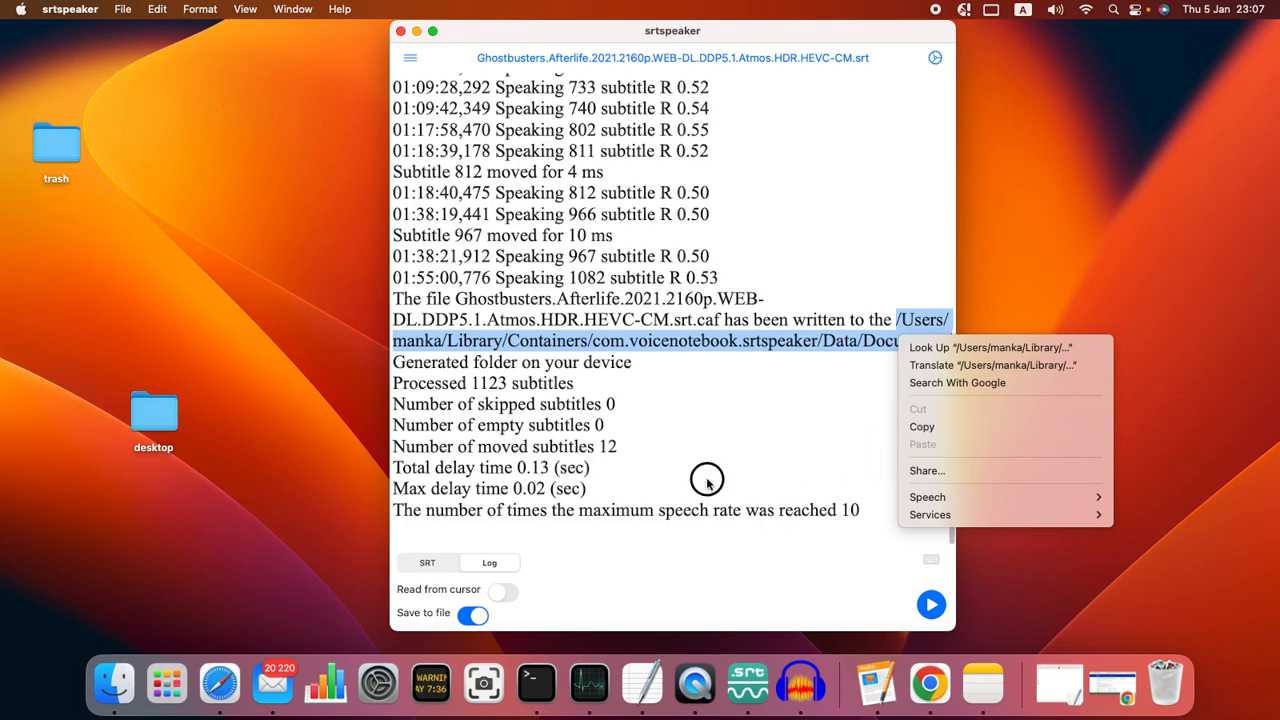
{"action": "left_click", "coordinate": [917, 427]}
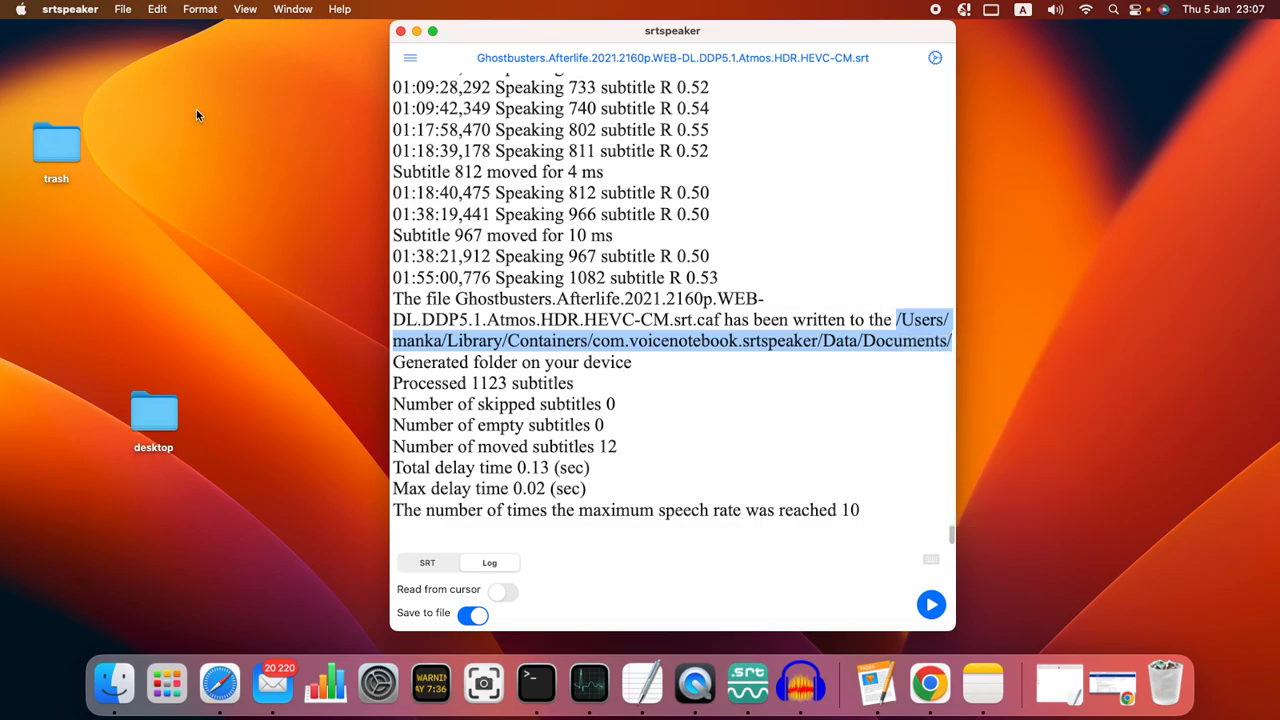
Step: Switch to Finder and go to srtspeaker's Generated folder using its full path
{"action": "left_click", "coordinate": [115, 700]}
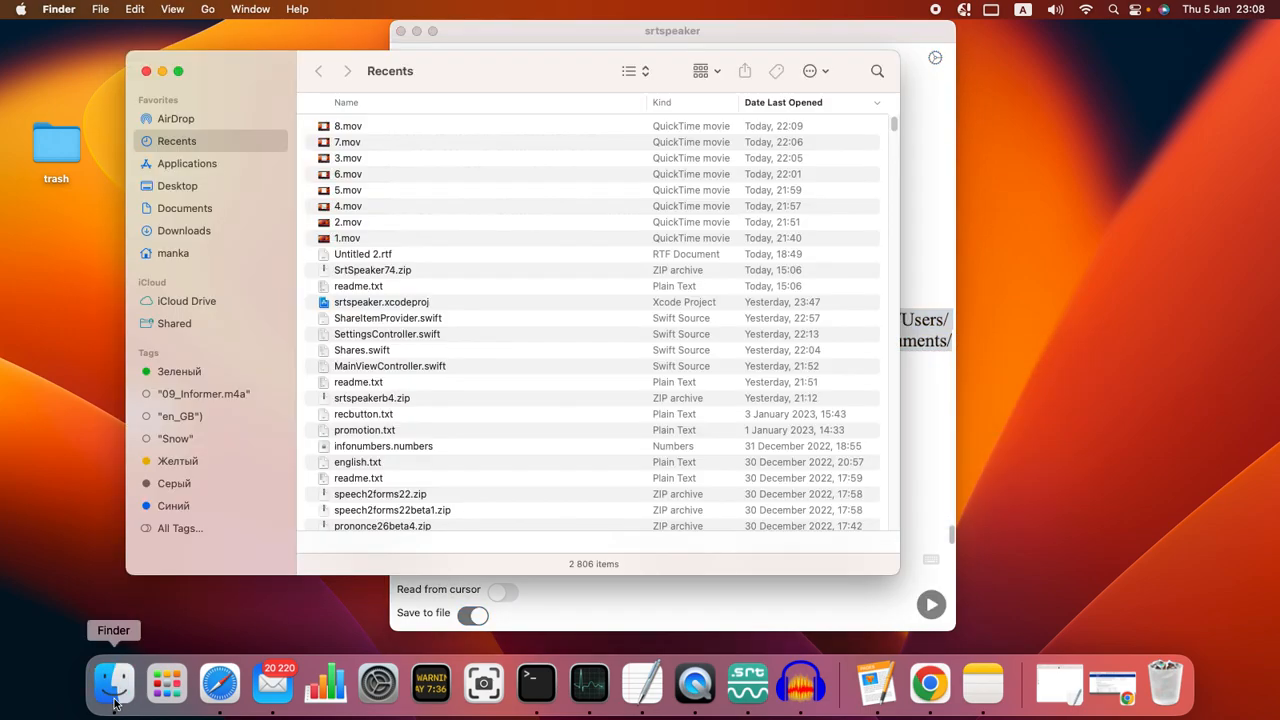
{"action": "left_click", "coordinate": [205, 12]}
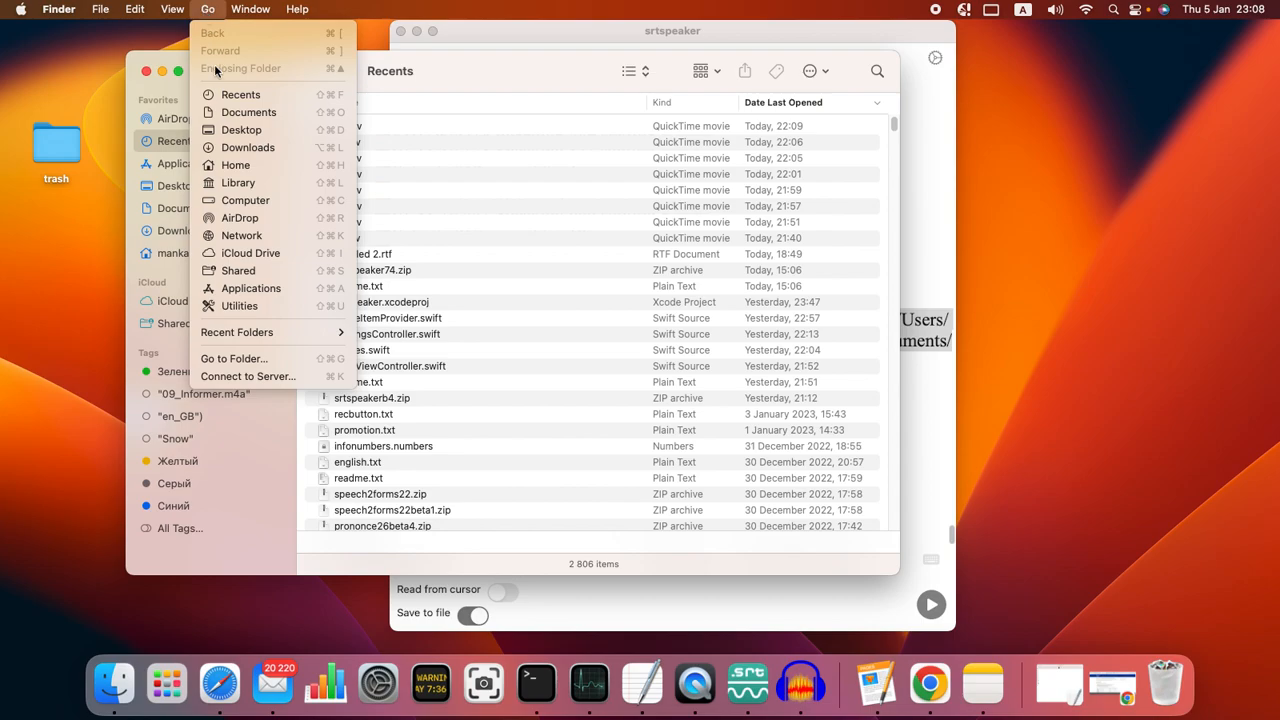
{"action": "left_click", "coordinate": [234, 358]}
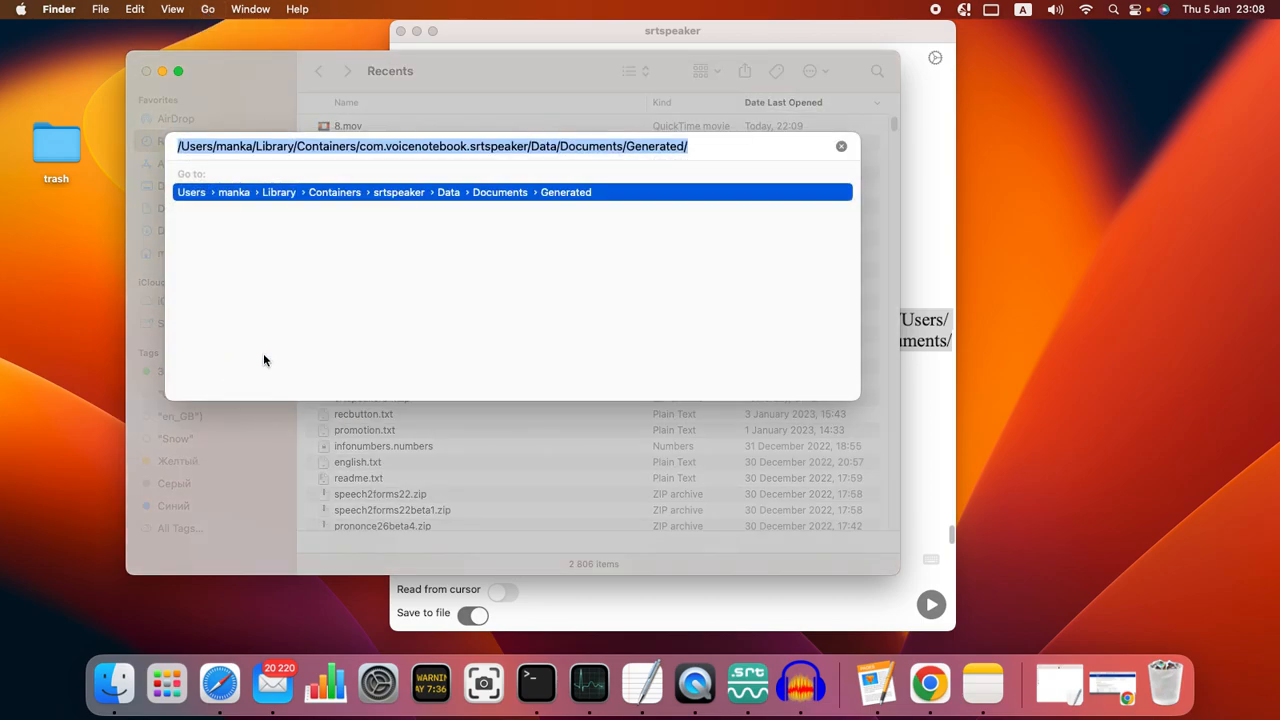
{"action": "left_click", "coordinate": [558, 194]}
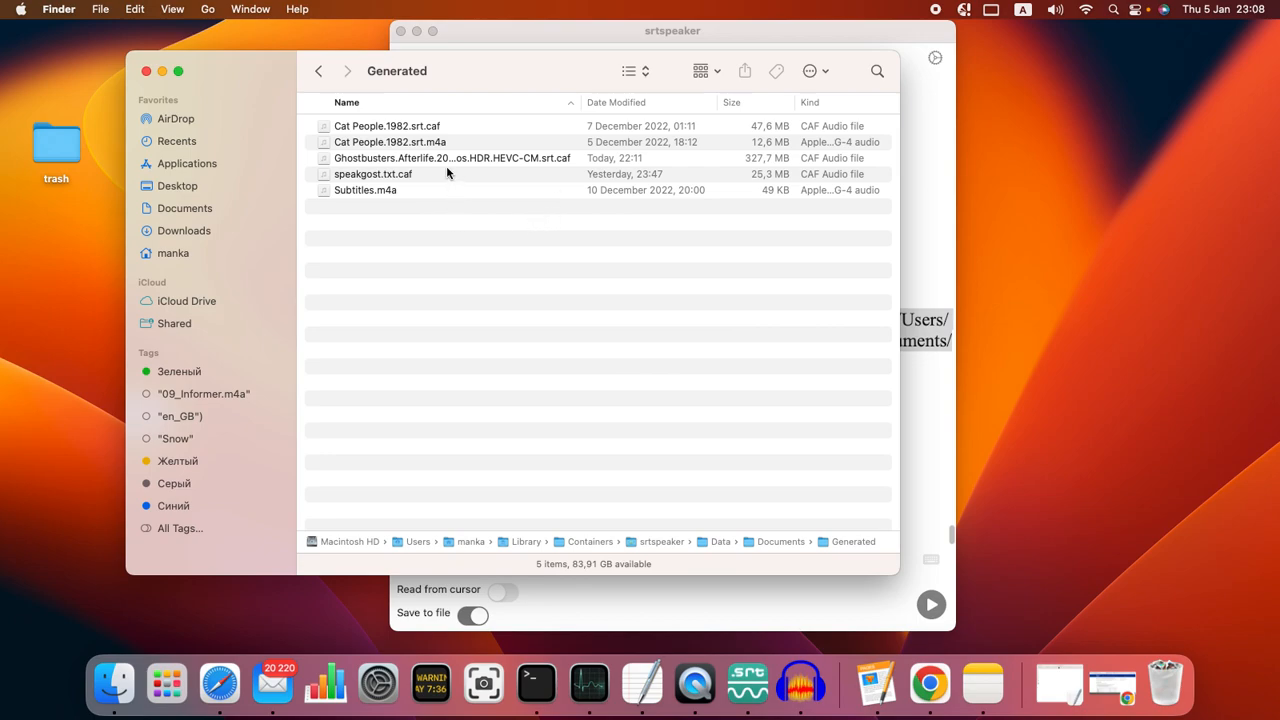
Step: Put the generated Ghostbusters Afterlife .srt.caf audio file on the desktop
{"action": "left_click", "coordinate": [446, 163]}
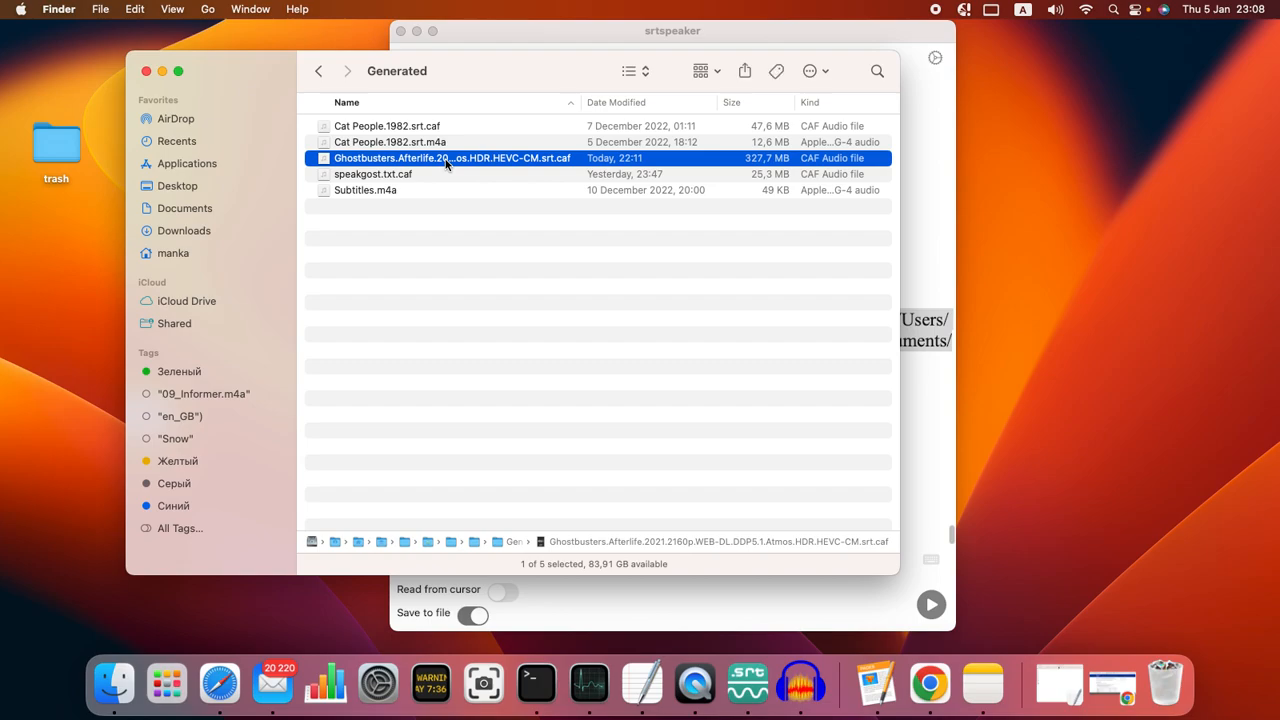
{"action": "right_click", "coordinate": [446, 161]}
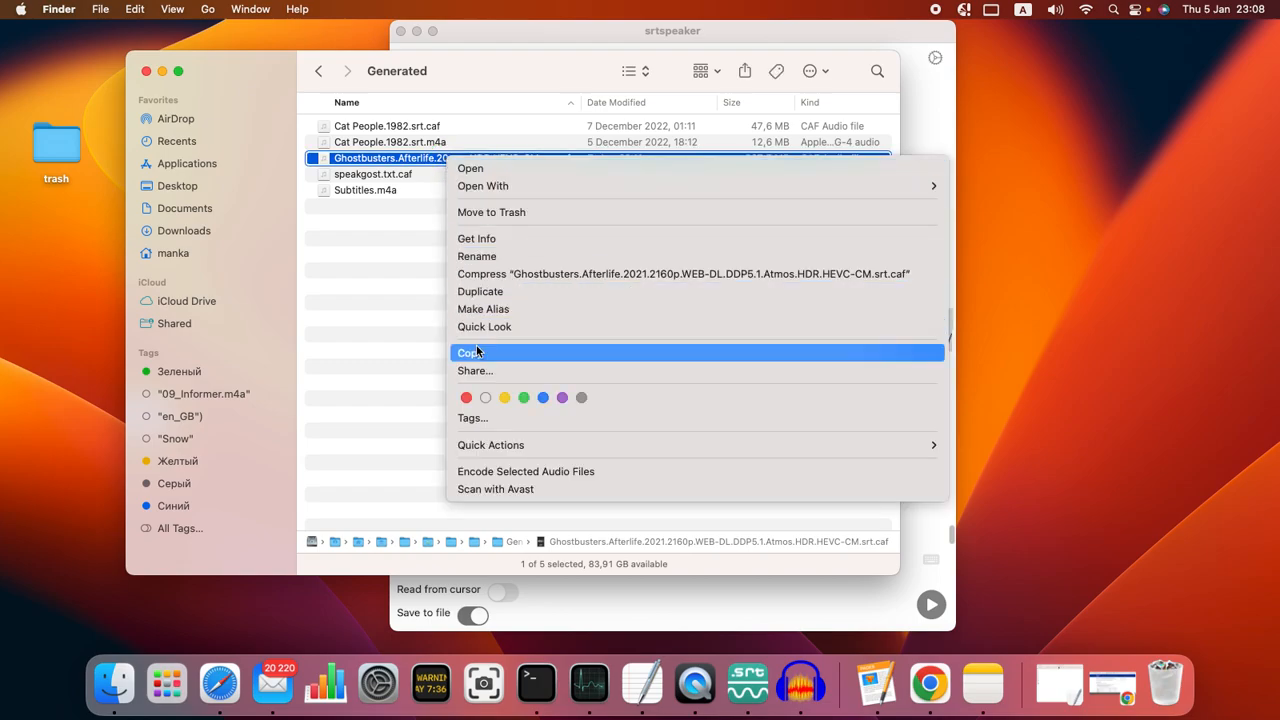
{"action": "left_click", "coordinate": [506, 186]}
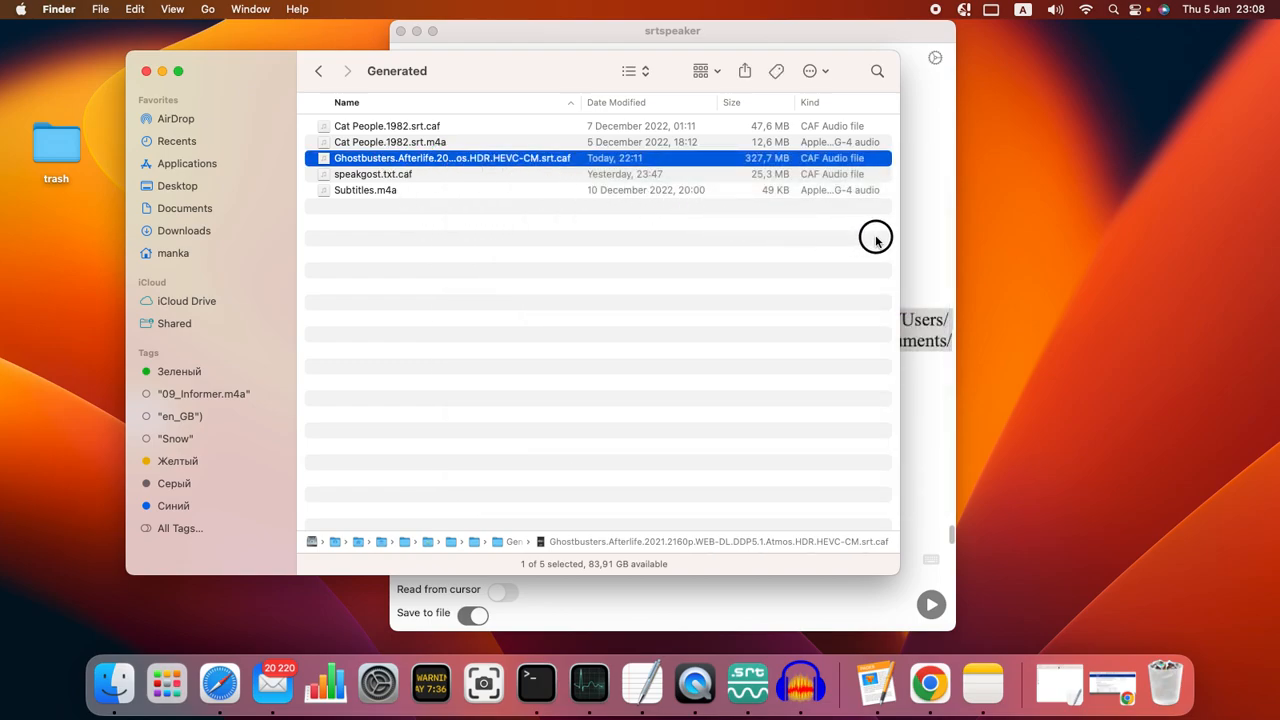
{"action": "left_click_drag", "start_coordinate": [371, 160], "coordinate": [1058, 228]}
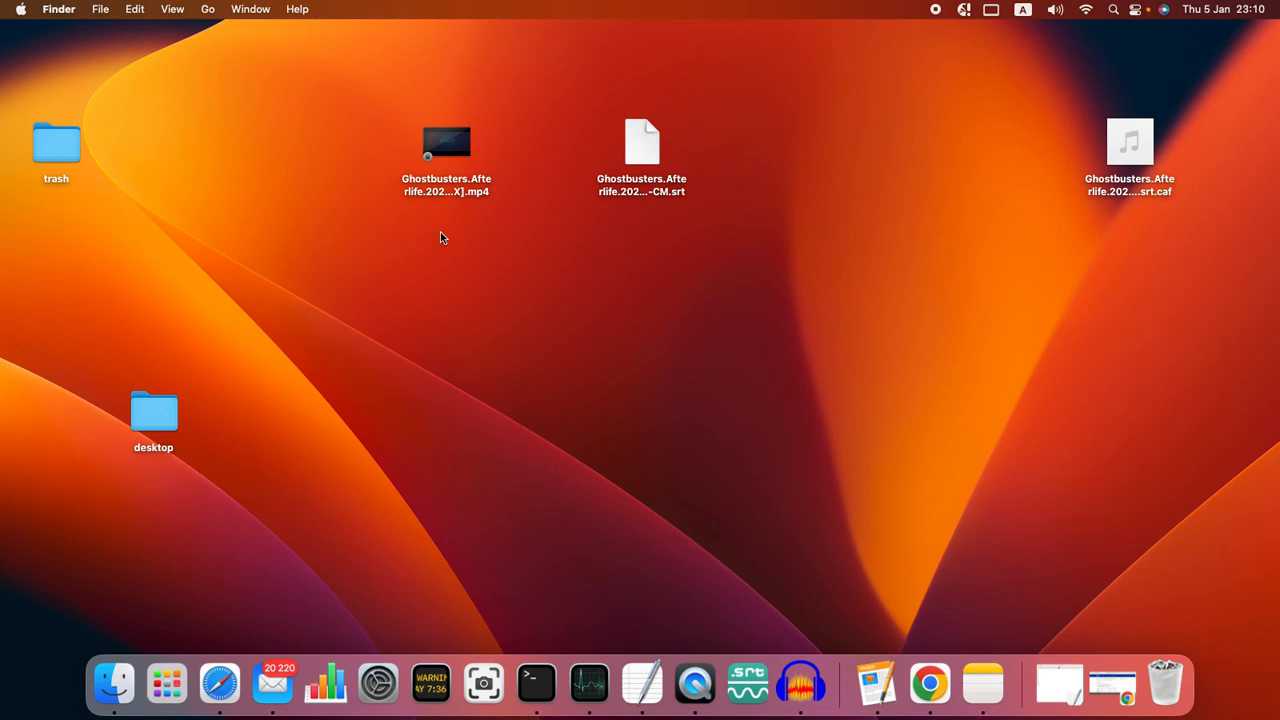
Step: Open the Ghostbusters Afterlife .mp4 video from the desktop in Avidemux
{"action": "right_click", "coordinate": [446, 150]}
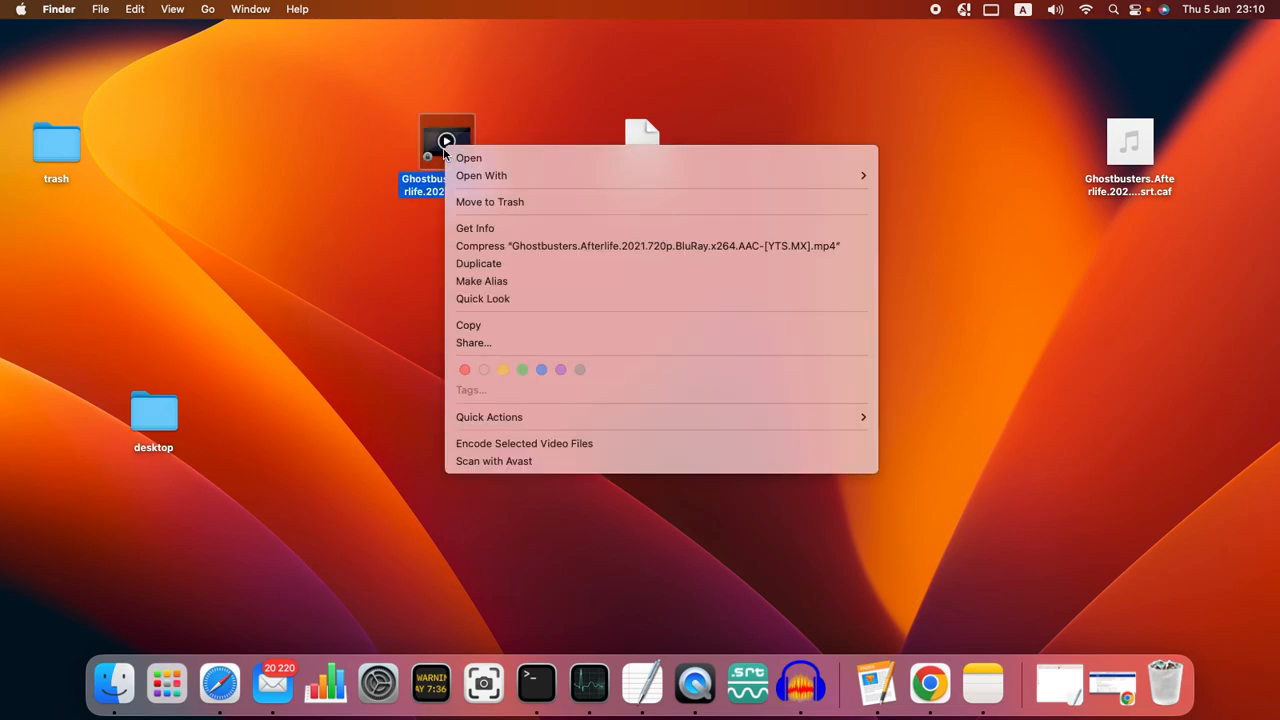
{"action": "mouse_move", "coordinate": [462, 176]}
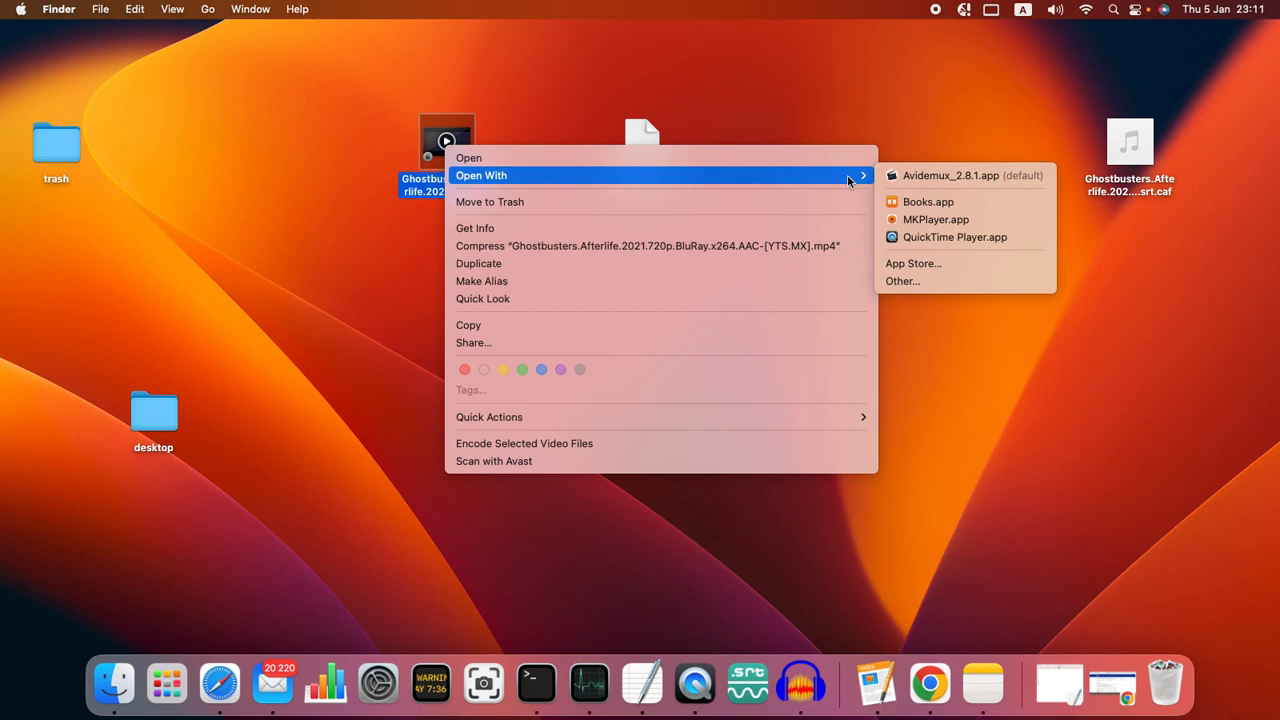
{"action": "left_click", "coordinate": [928, 177]}
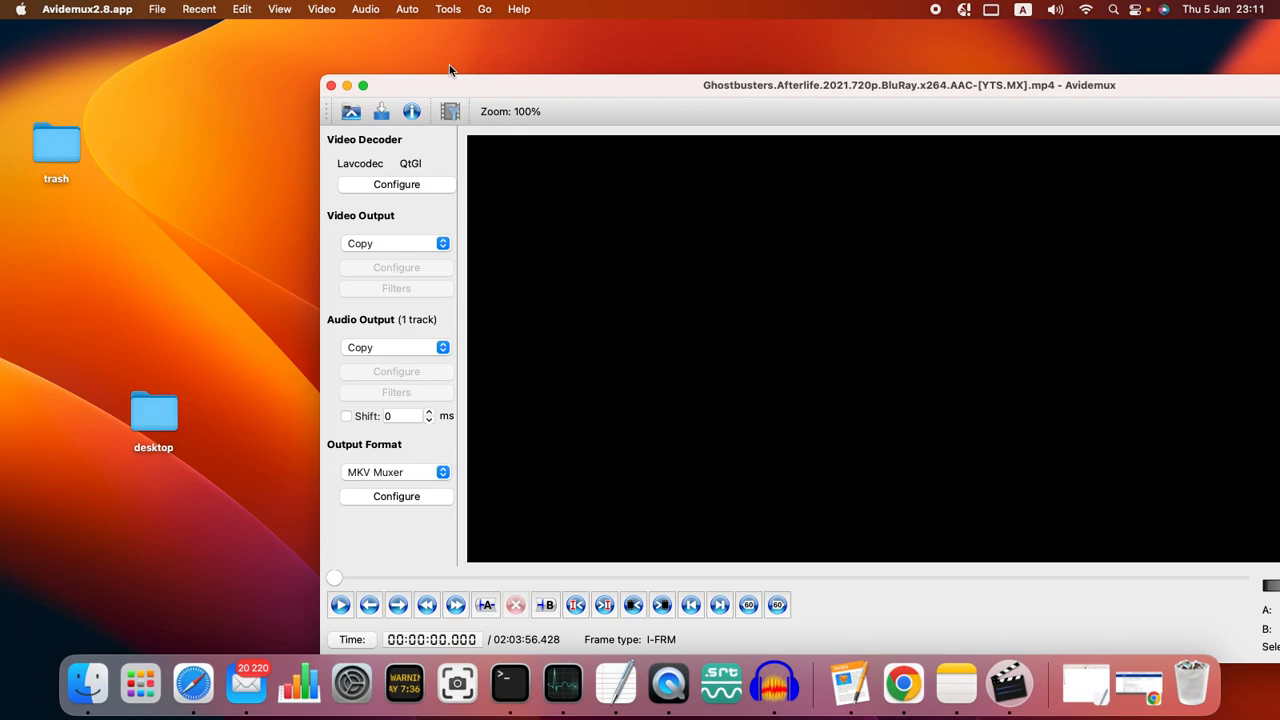
Step: Save the movie's audio track as an .aac file on the desktop and close the Avidemux window
{"action": "left_click", "coordinate": [362, 10]}
{"action": "left_click", "coordinate": [370, 49]}
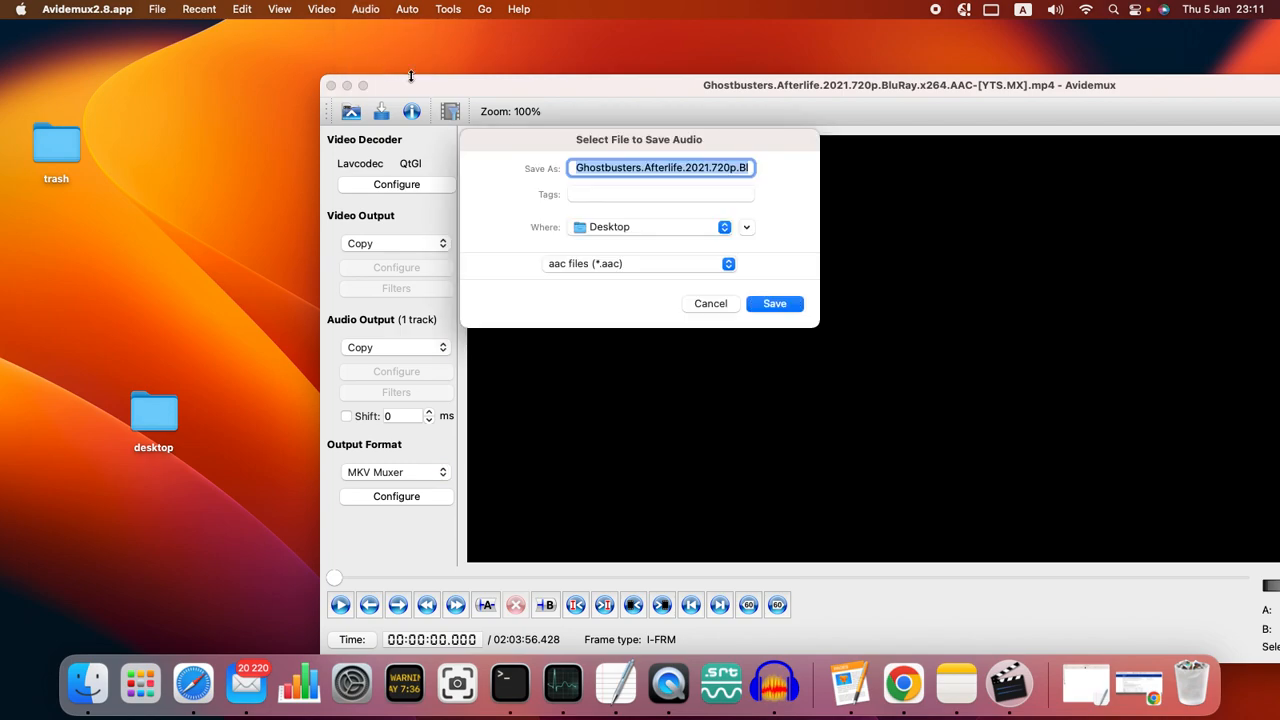
{"action": "left_click", "coordinate": [776, 304]}
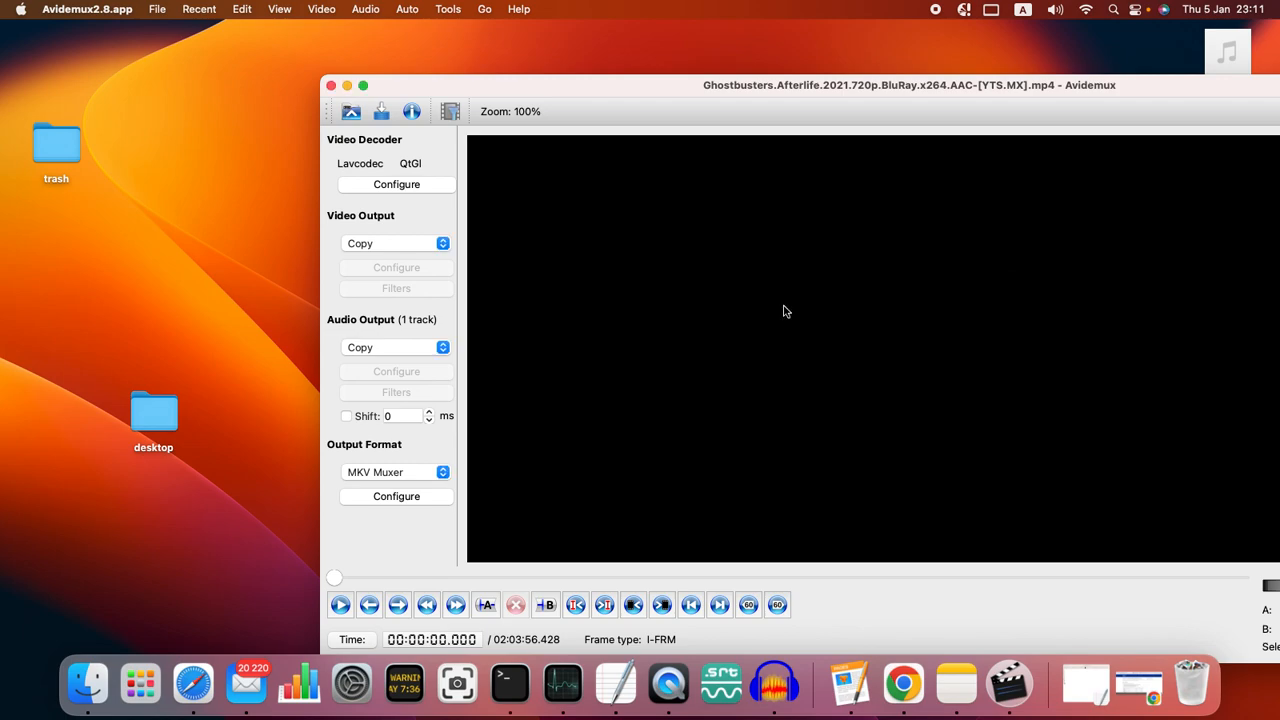
{"action": "left_click", "coordinate": [331, 86]}
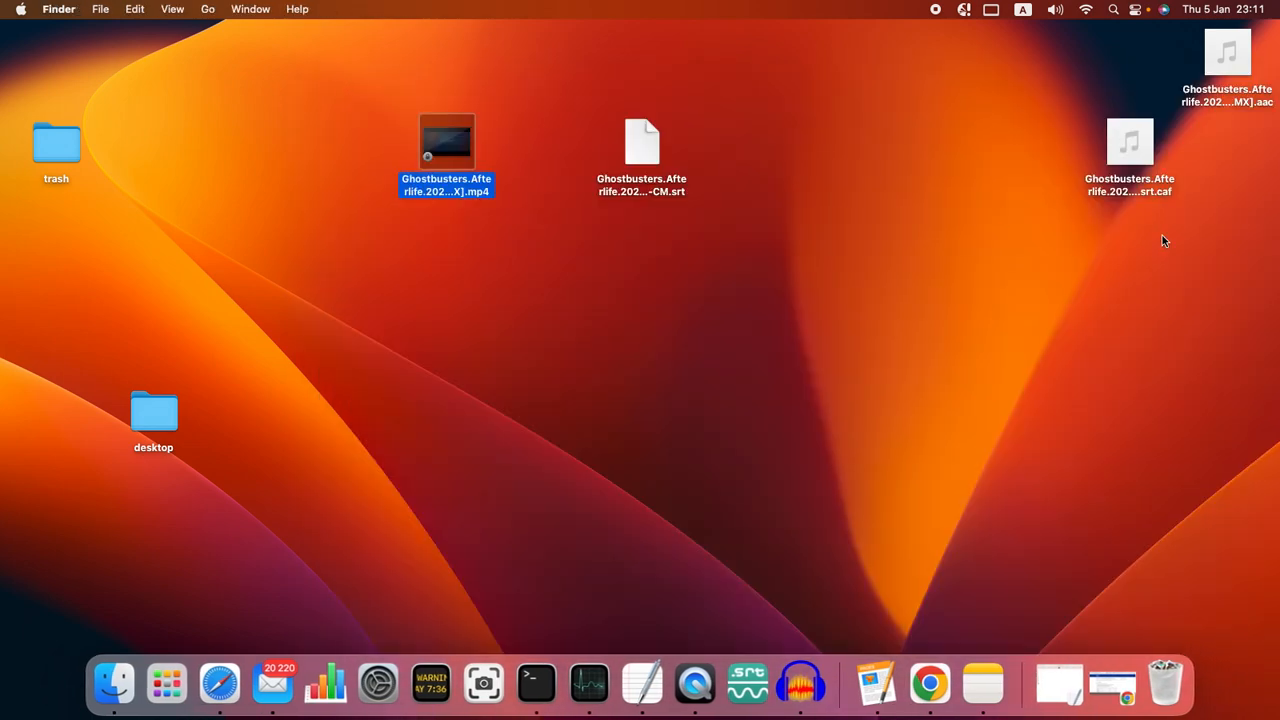
{"action": "mouse_move", "coordinate": [1235, 63]}
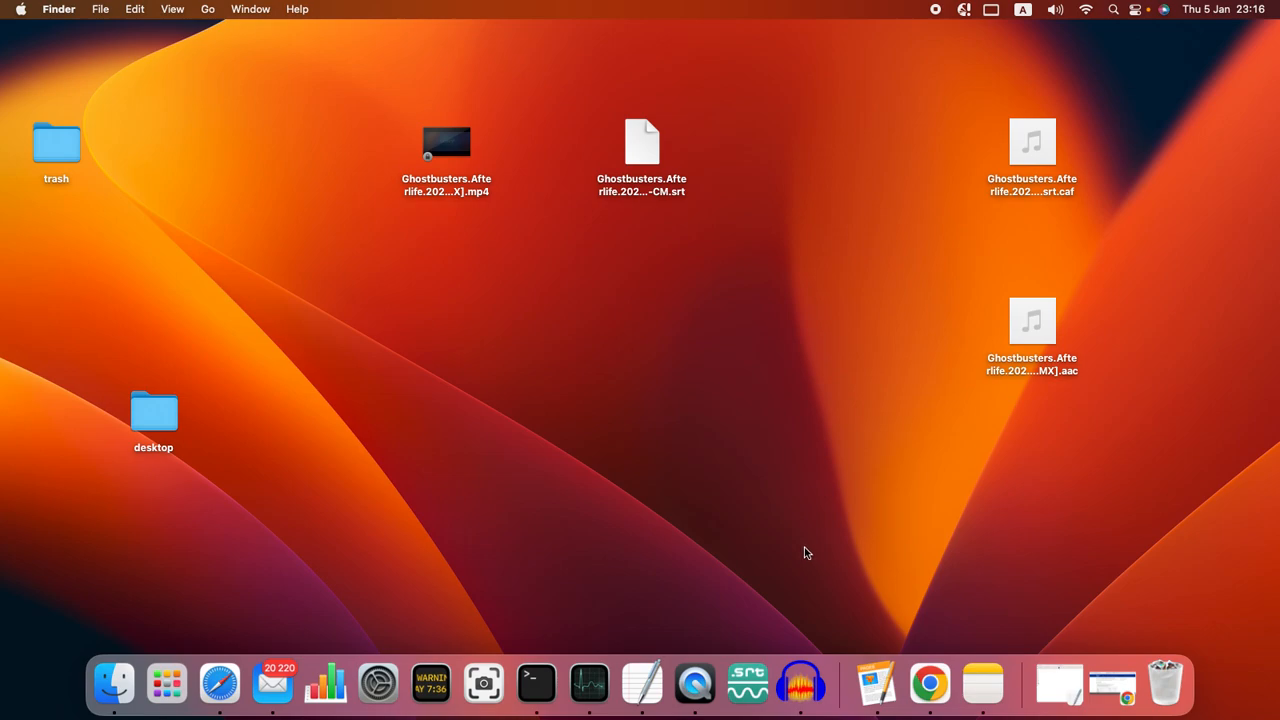
Step: Switch to Audacity and import the .srt.caf voice-over and the movie's .aac audio from the desktop as two tracks
{"action": "left_click", "coordinate": [802, 678]}
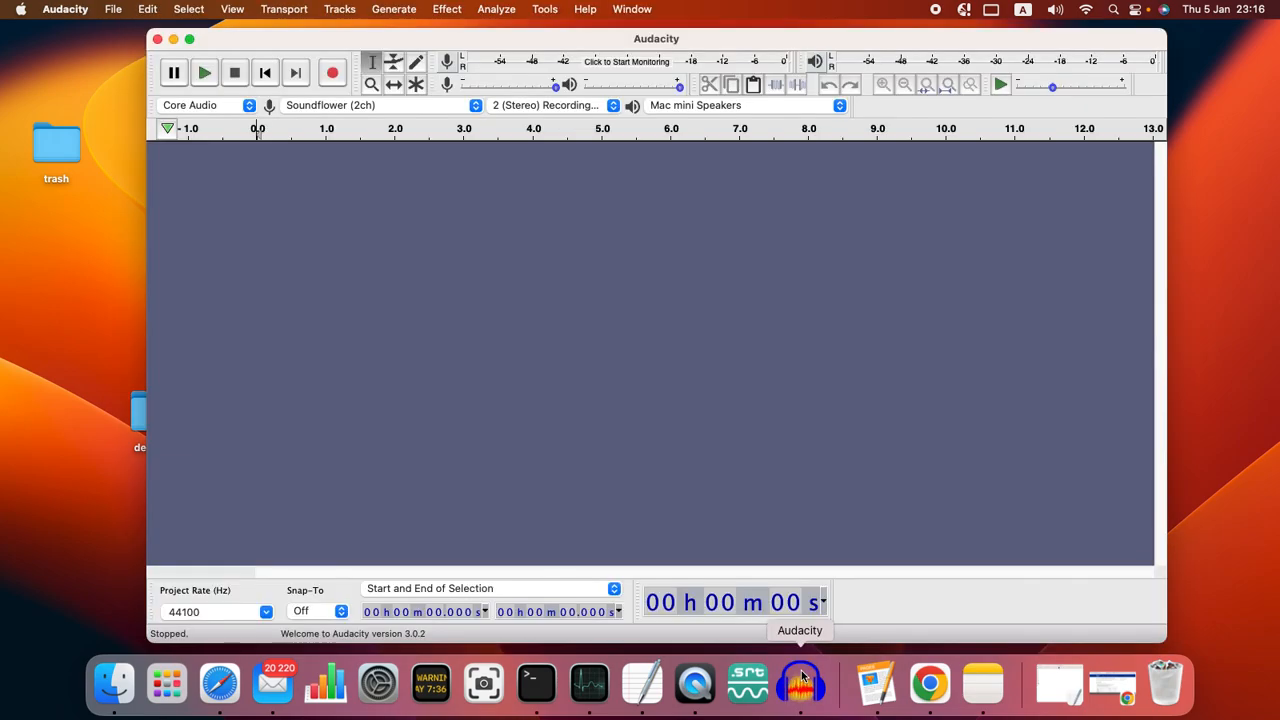
{"action": "left_click_drag", "start_coordinate": [749, 38], "coordinate": [446, 40]}
{"action": "mouse_move", "coordinate": [1046, 149]}
{"action": "left_click_drag", "start_coordinate": [1037, 148], "coordinate": [414, 228]}
{"action": "left_click_drag", "start_coordinate": [1032, 320], "coordinate": [431, 329]}
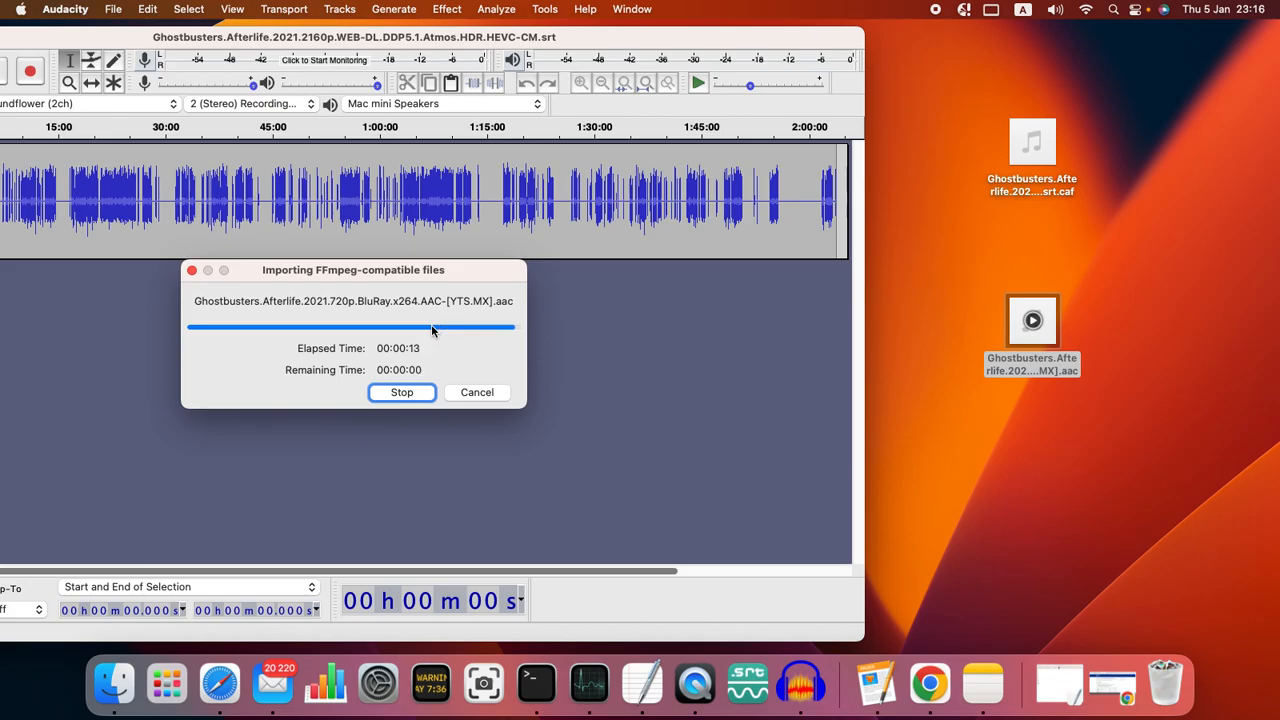
{"action": "left_click_drag", "start_coordinate": [600, 31], "coordinate": [889, 41]}
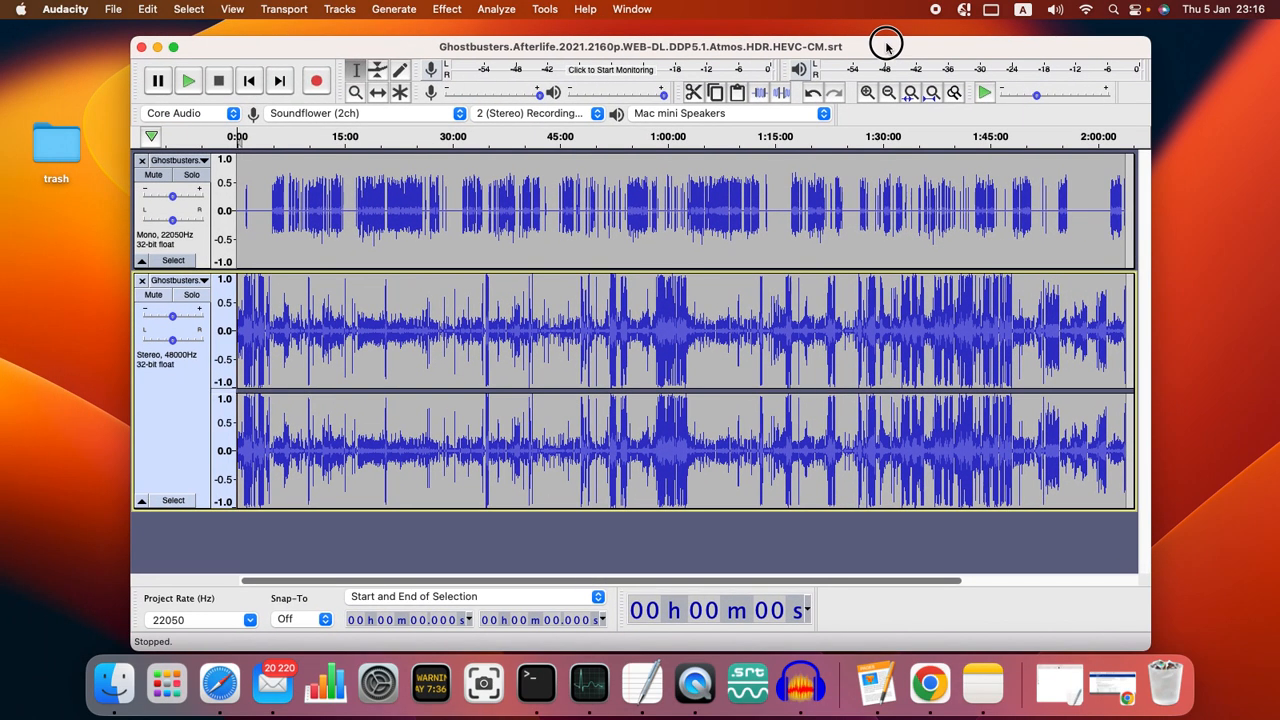
Step: Export the two tracks as one WAV file with Signed 16-bit PCM encoding to the desktop, leaving the metadata tags empty
{"action": "left_click", "coordinate": [122, 10]}
{"action": "mouse_move", "coordinate": [122, 140]}
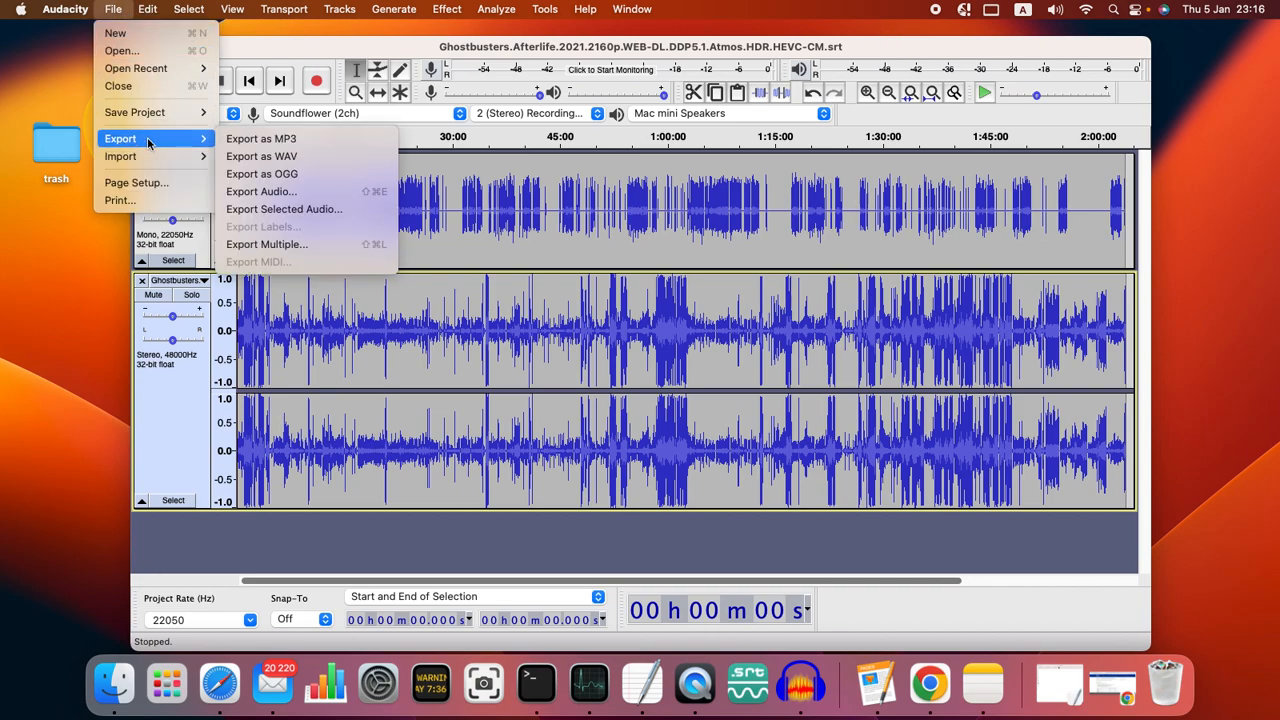
{"action": "left_click", "coordinate": [291, 157]}
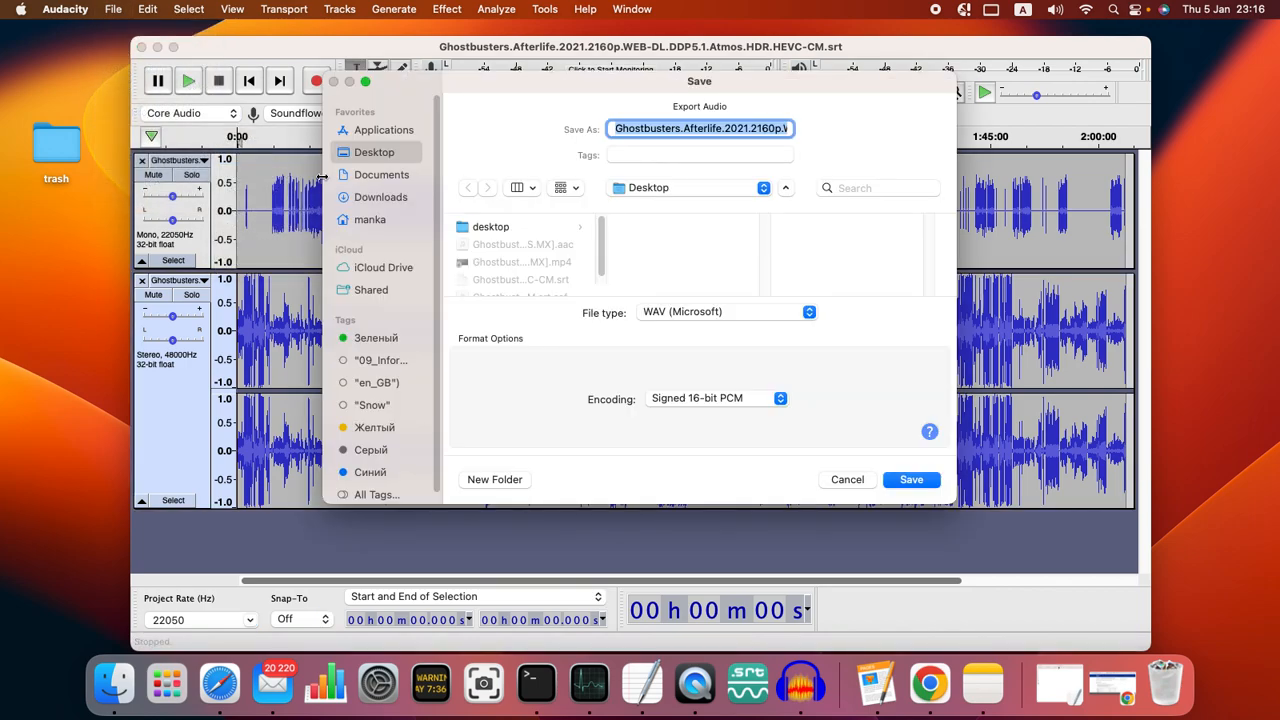
{"action": "left_click", "coordinate": [912, 481]}
{"action": "left_click", "coordinate": [754, 385]}
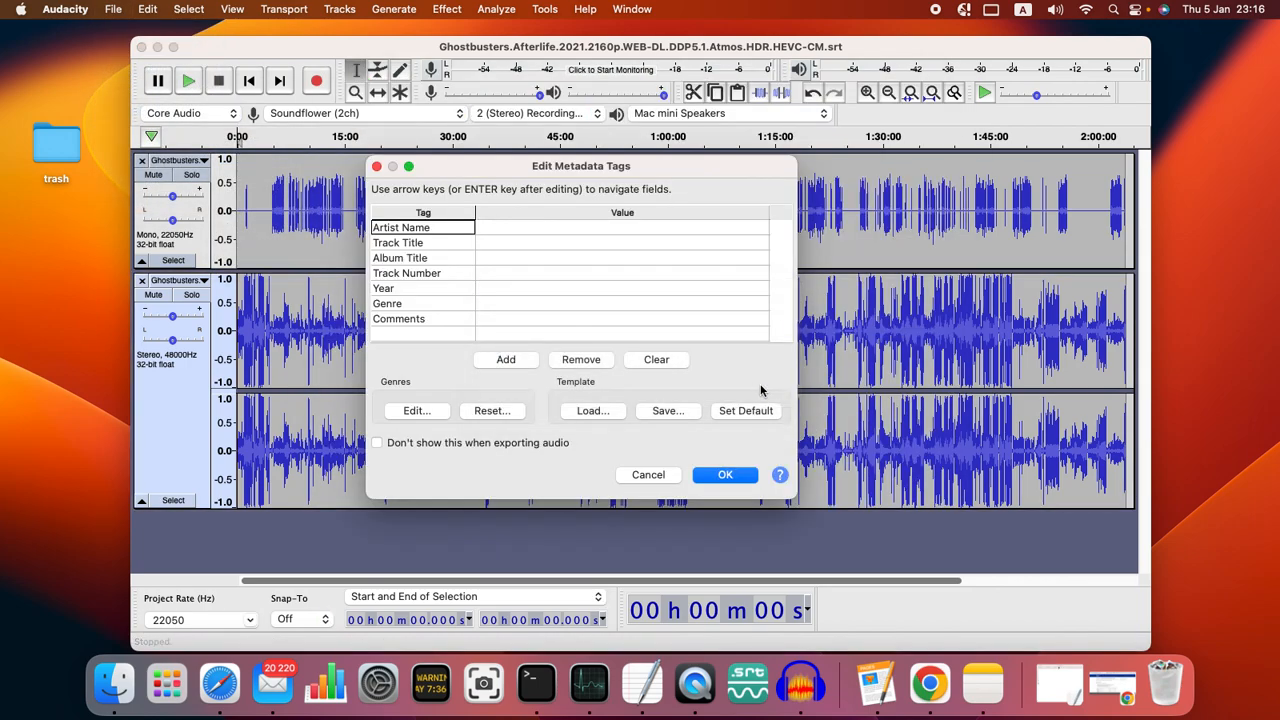
{"action": "left_click", "coordinate": [728, 475]}
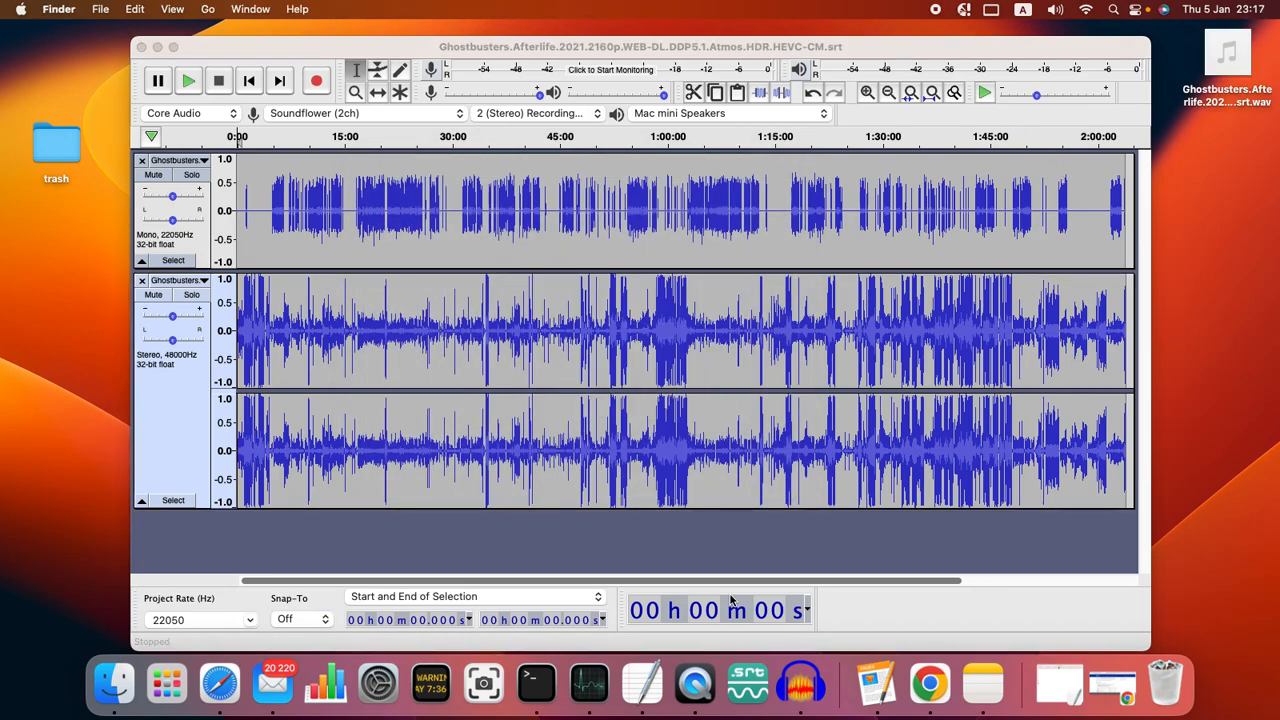
Step: Close the Audacity project without saving it and move the exported .srt.wav file below the subtitle file on the desktop
{"action": "mouse_move", "coordinate": [1238, 72]}
{"action": "left_click", "coordinate": [141, 47]}
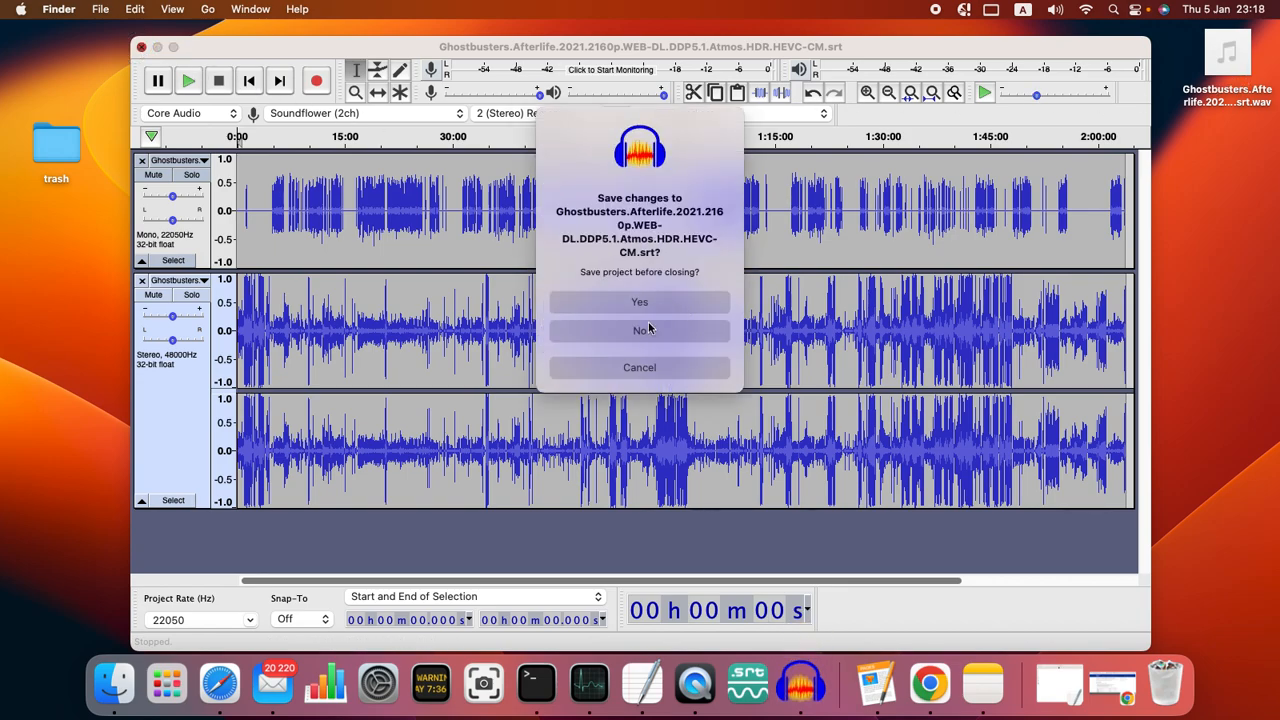
{"action": "left_click", "coordinate": [639, 334]}
{"action": "mouse_move", "coordinate": [1021, 333]}
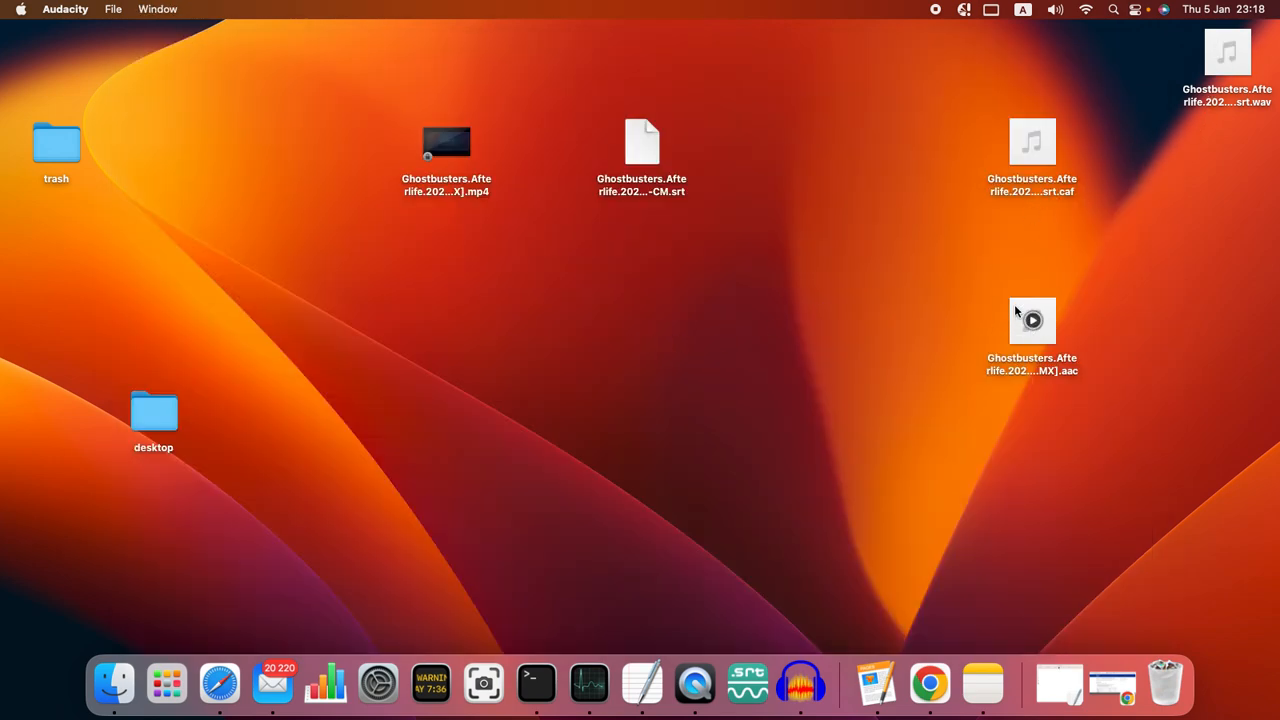
{"action": "left_click_drag", "start_coordinate": [1212, 45], "coordinate": [722, 318]}
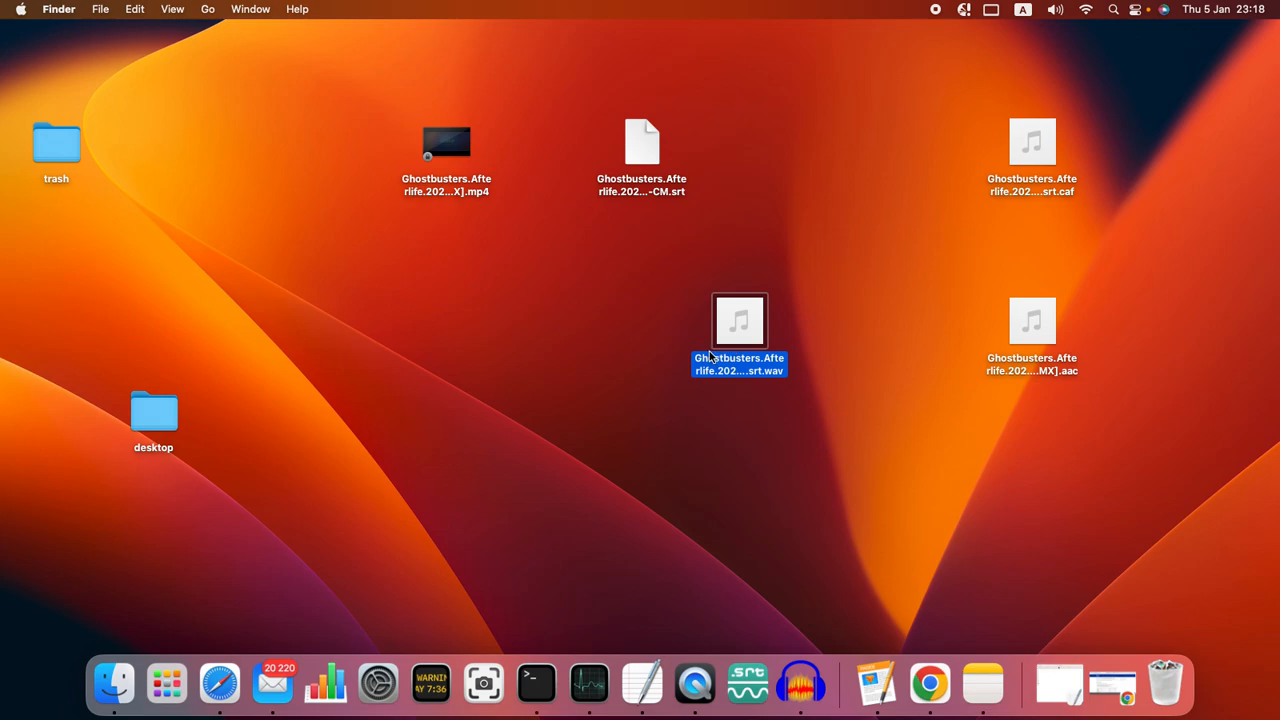
{"action": "mouse_move", "coordinate": [446, 156]}
{"action": "right_click", "coordinate": [764, 691]}
{"action": "left_click", "coordinate": [680, 683]}
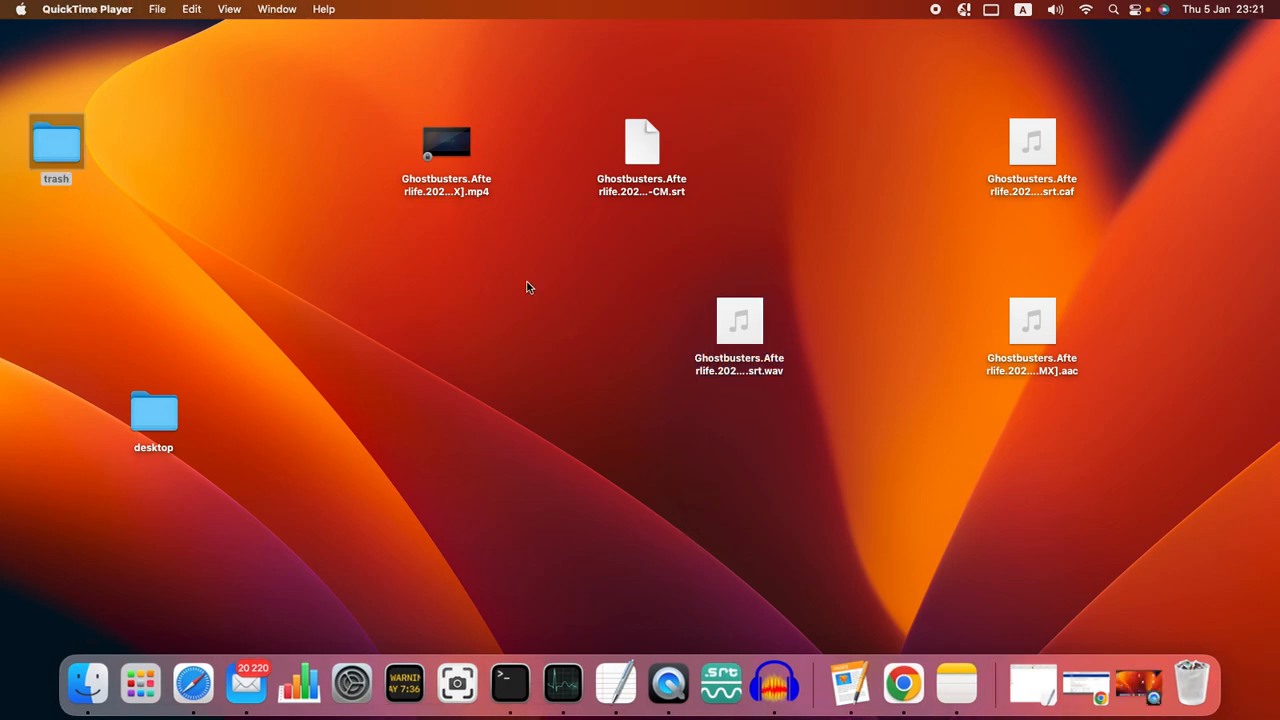
Step: Open the original Ghostbusters Afterlife .mp4 video in Avidemux again
{"action": "right_click", "coordinate": [432, 149]}
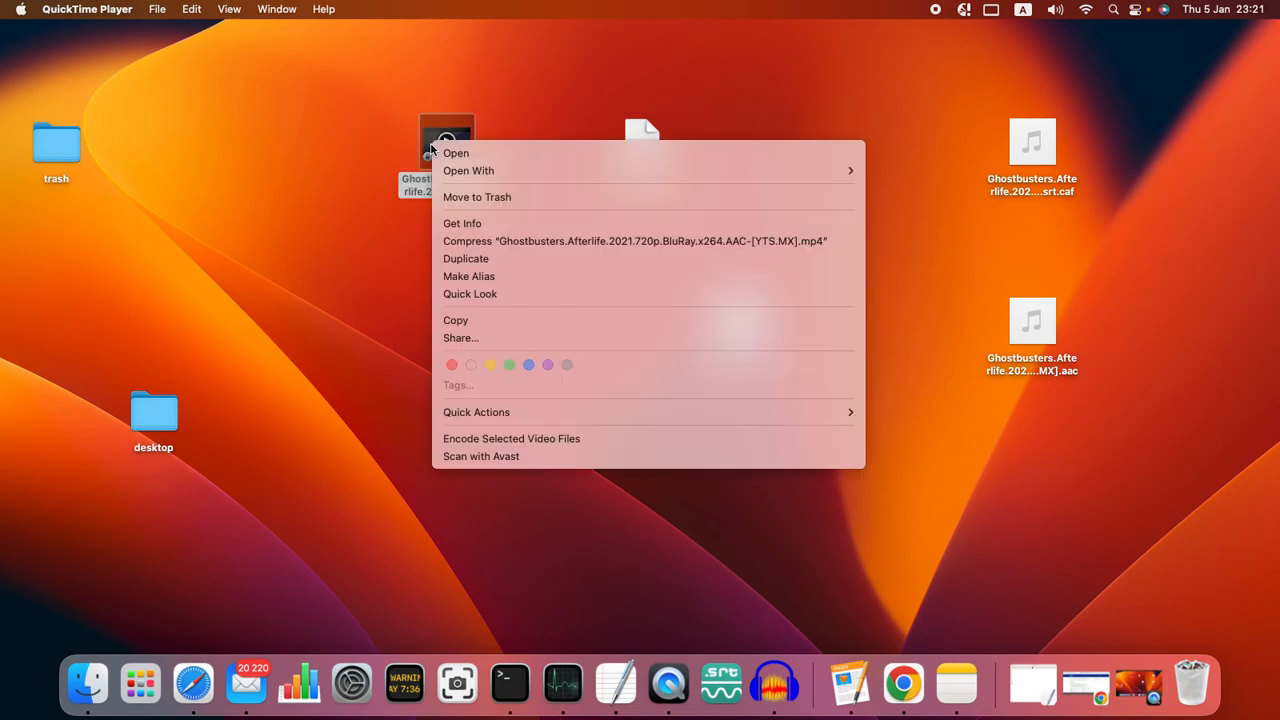
{"action": "mouse_move", "coordinate": [458, 176]}
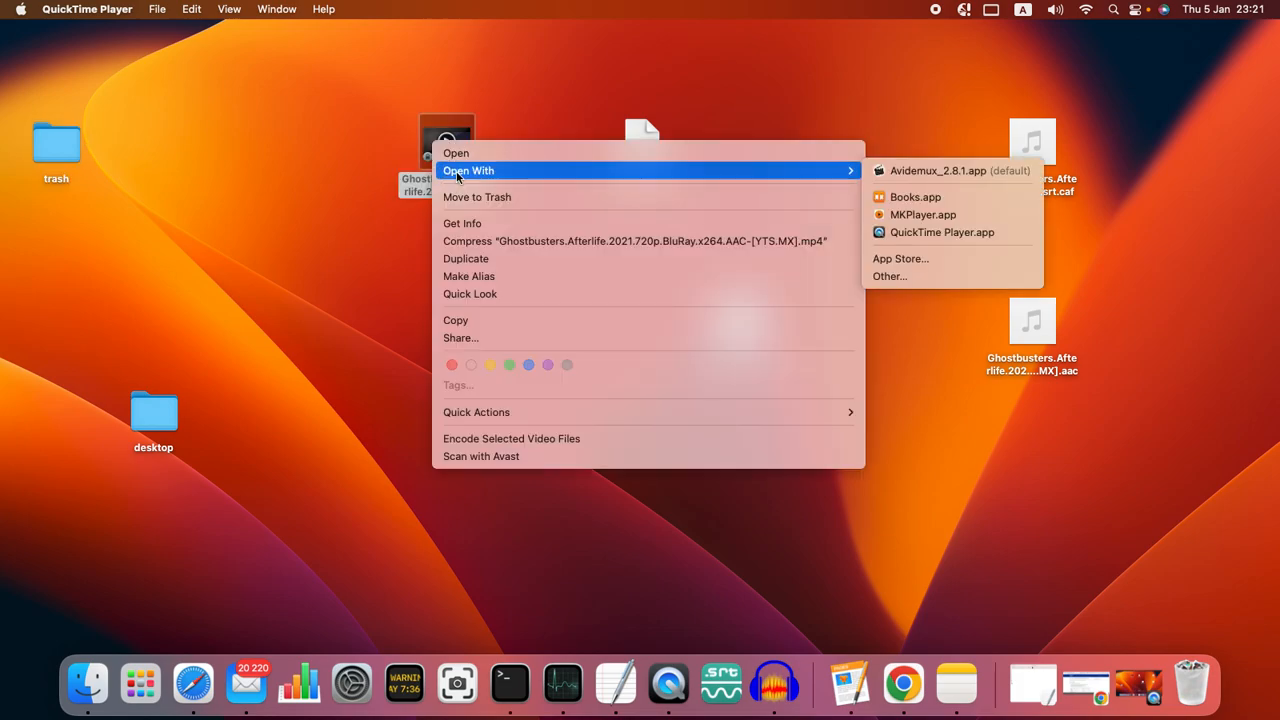
{"action": "left_click", "coordinate": [912, 171]}
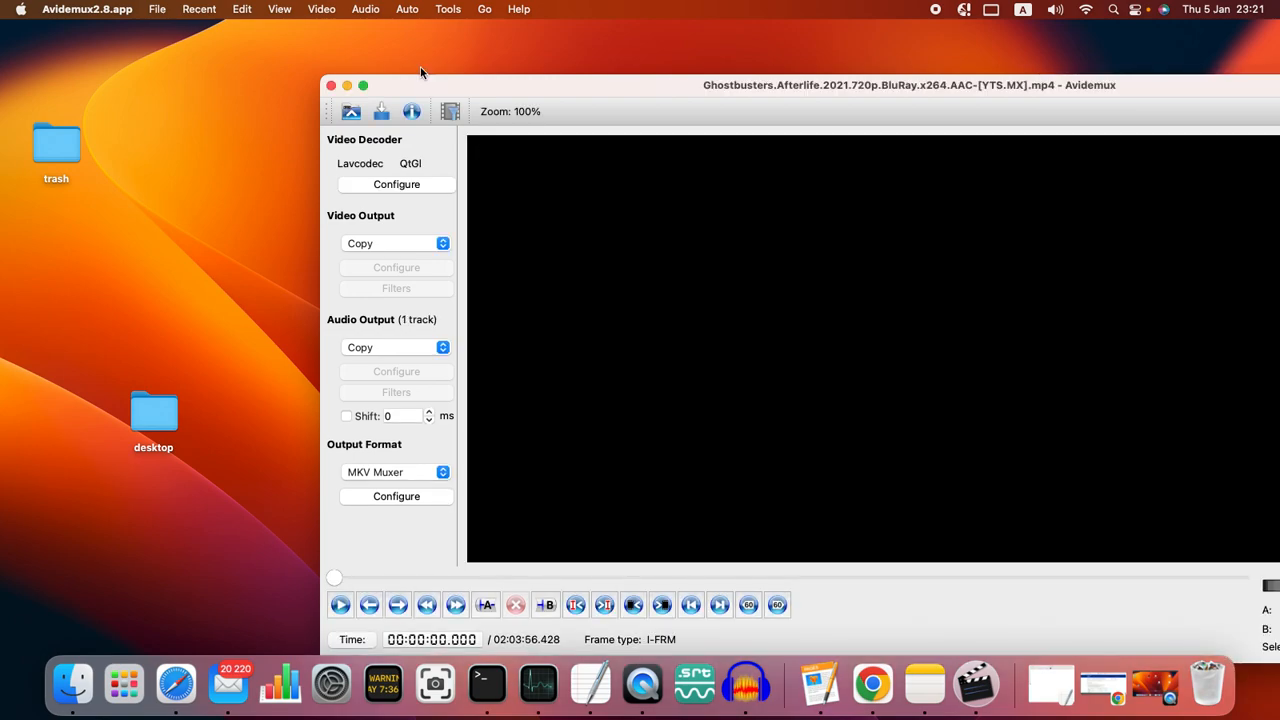
Step: Replace the source of audio track 1 with the Ghostbusters Afterlife .srt.wav file from the desktop and accept the track configuration
{"action": "left_click", "coordinate": [366, 10]}
{"action": "left_click", "coordinate": [368, 34]}
{"action": "left_click", "coordinate": [1082, 381]}
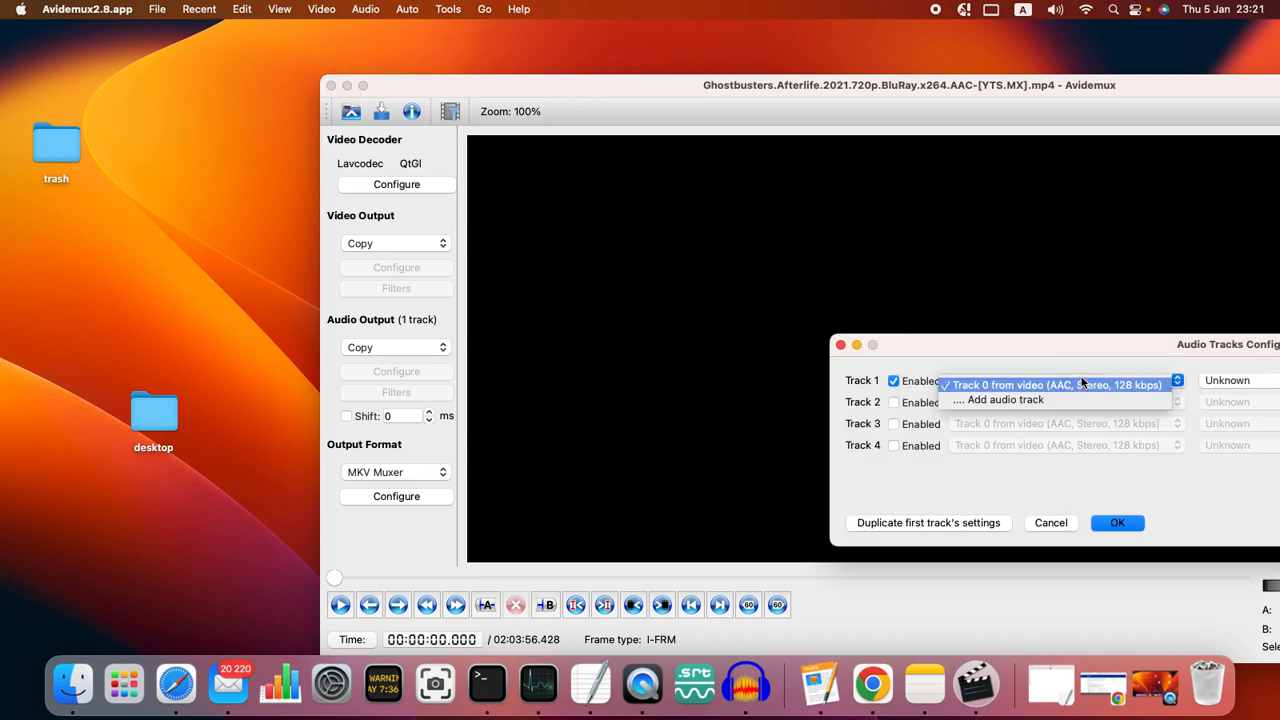
{"action": "left_click", "coordinate": [988, 400]}
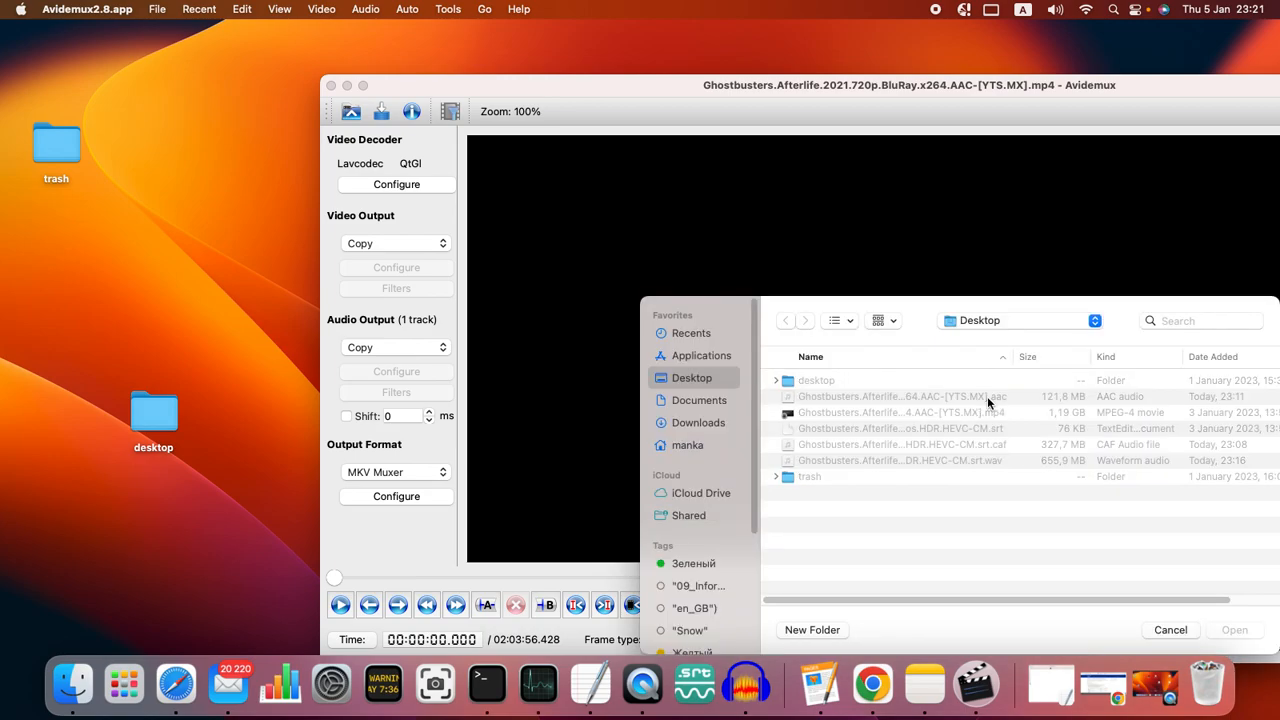
{"action": "left_click", "coordinate": [980, 462]}
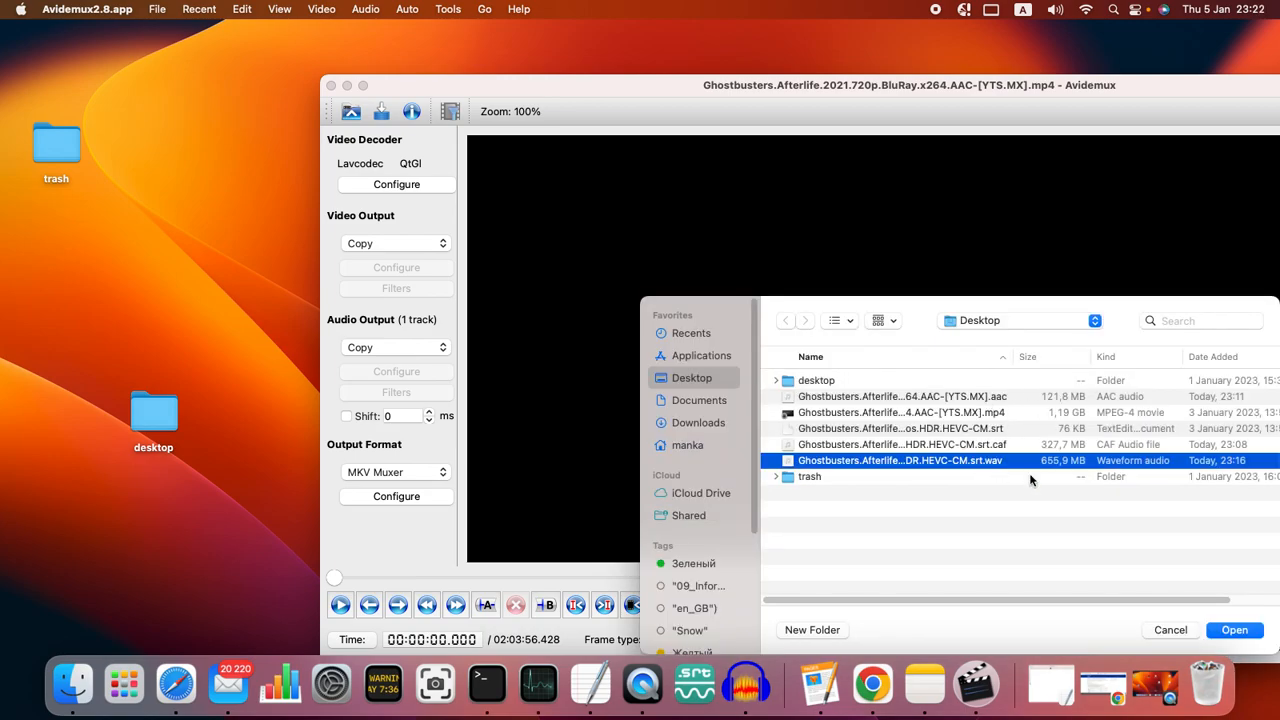
{"action": "left_click", "coordinate": [1238, 630]}
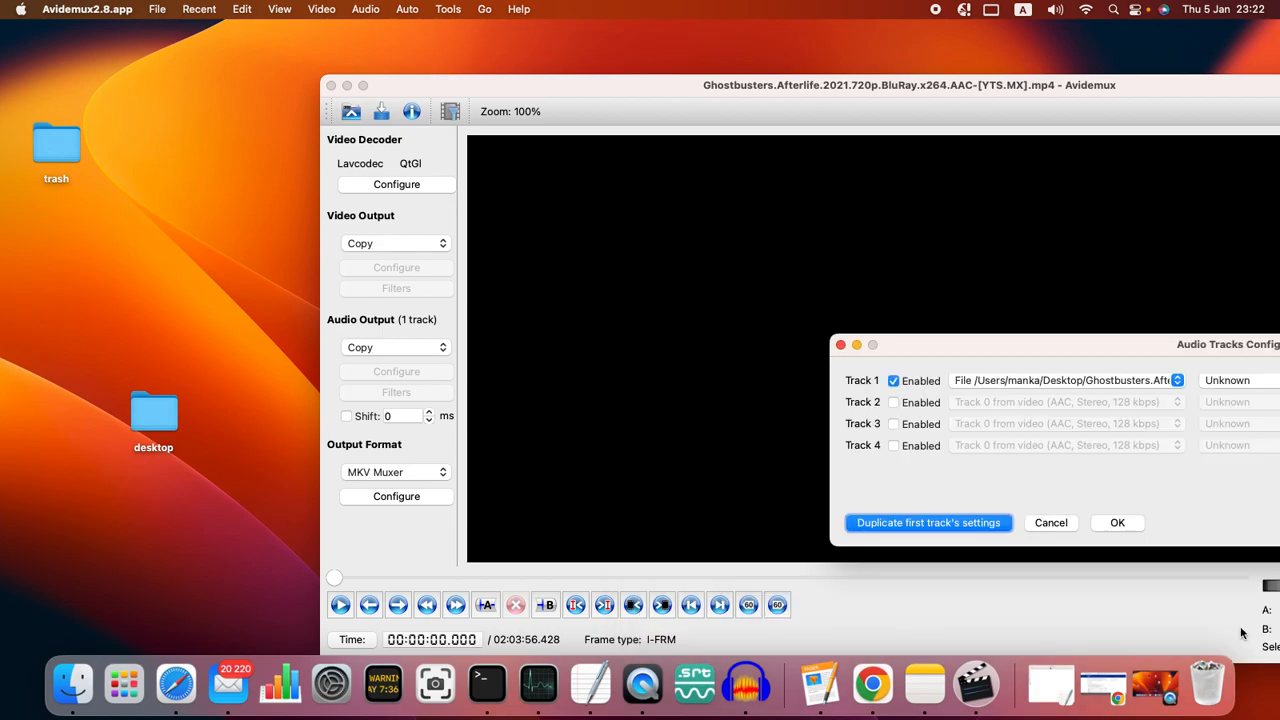
{"action": "left_click", "coordinate": [1117, 523]}
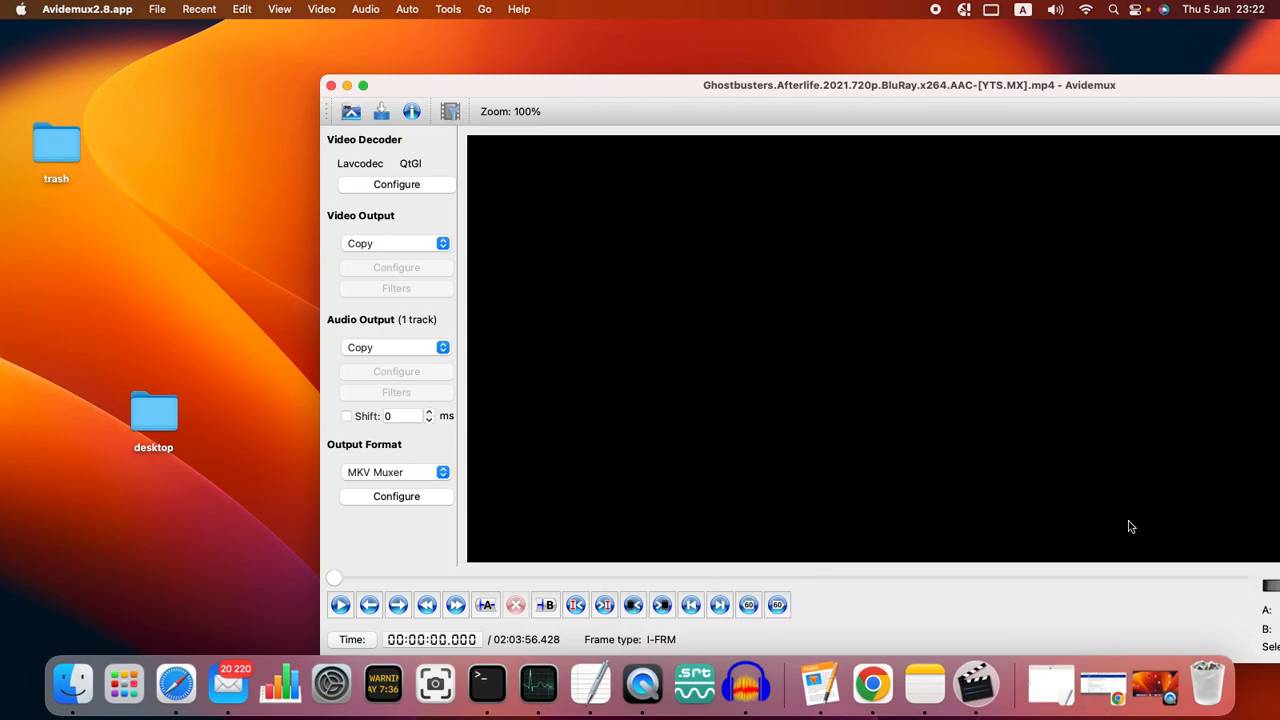
Step: Save the video with its new audio as an .mkv file on the desktop and dismiss the completion message
{"action": "left_click", "coordinate": [158, 10]}
{"action": "left_click", "coordinate": [166, 68]}
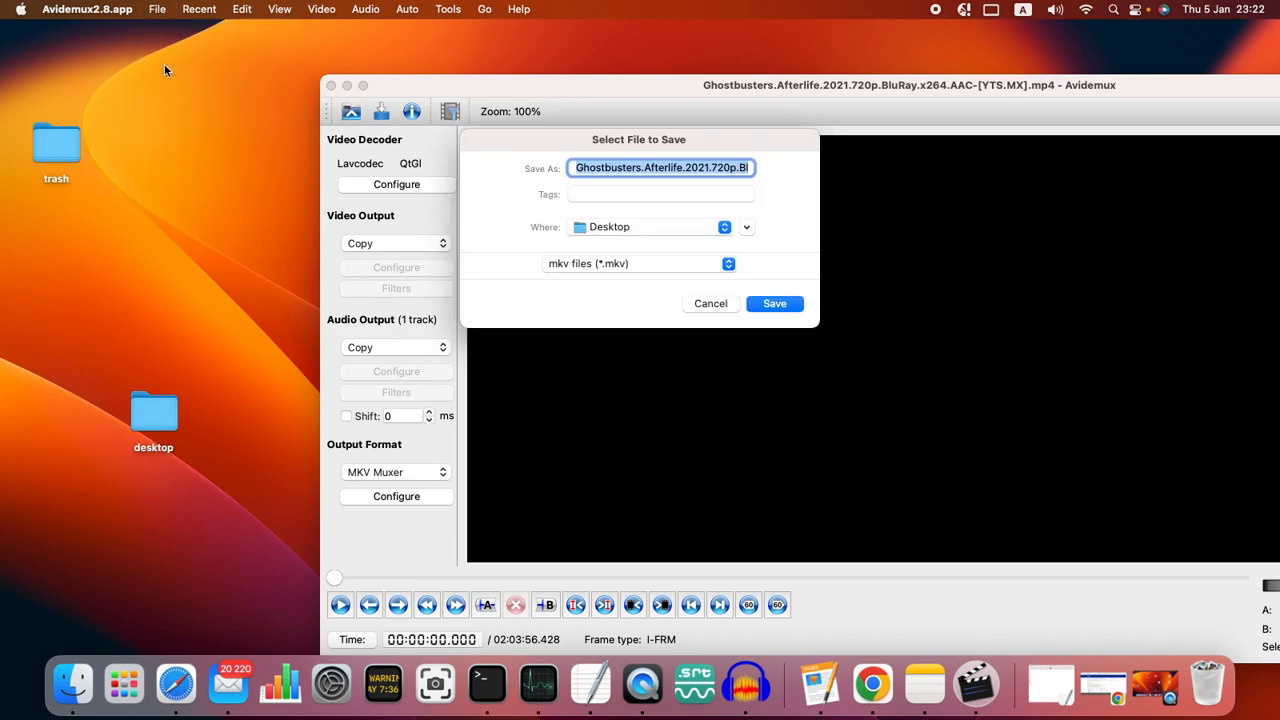
{"action": "left_click", "coordinate": [774, 305]}
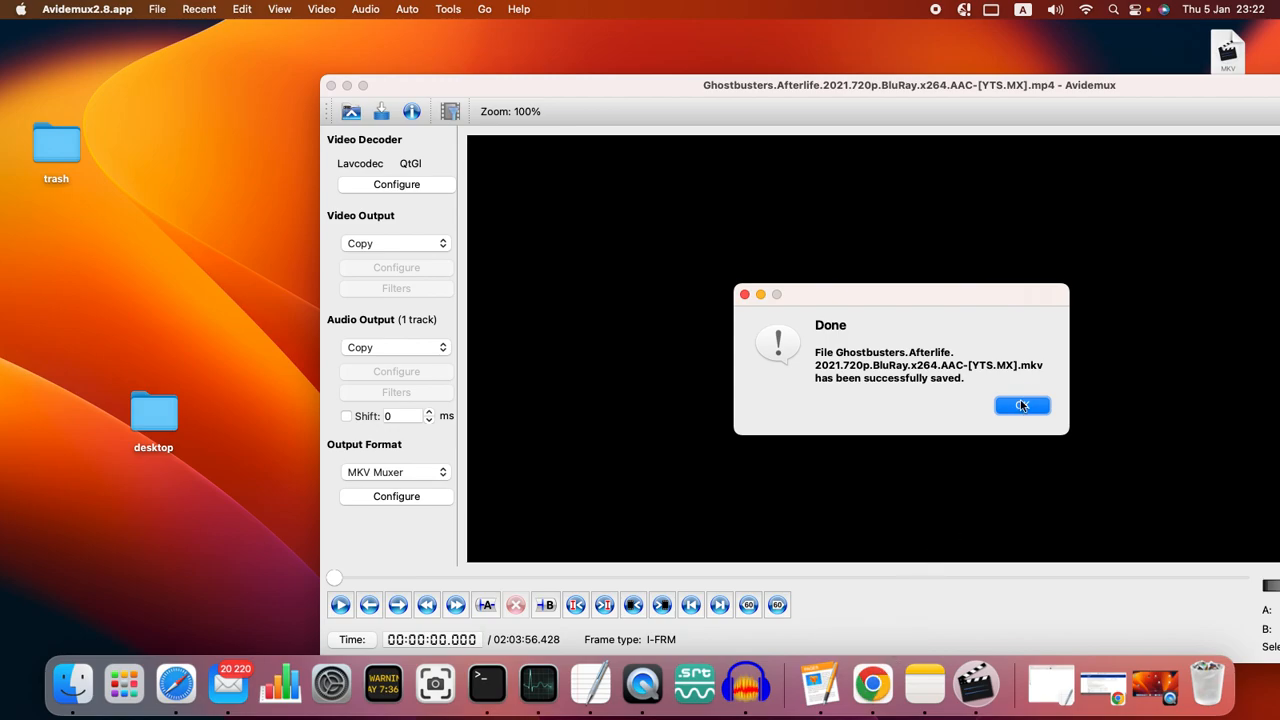
{"action": "left_click", "coordinate": [1022, 405]}
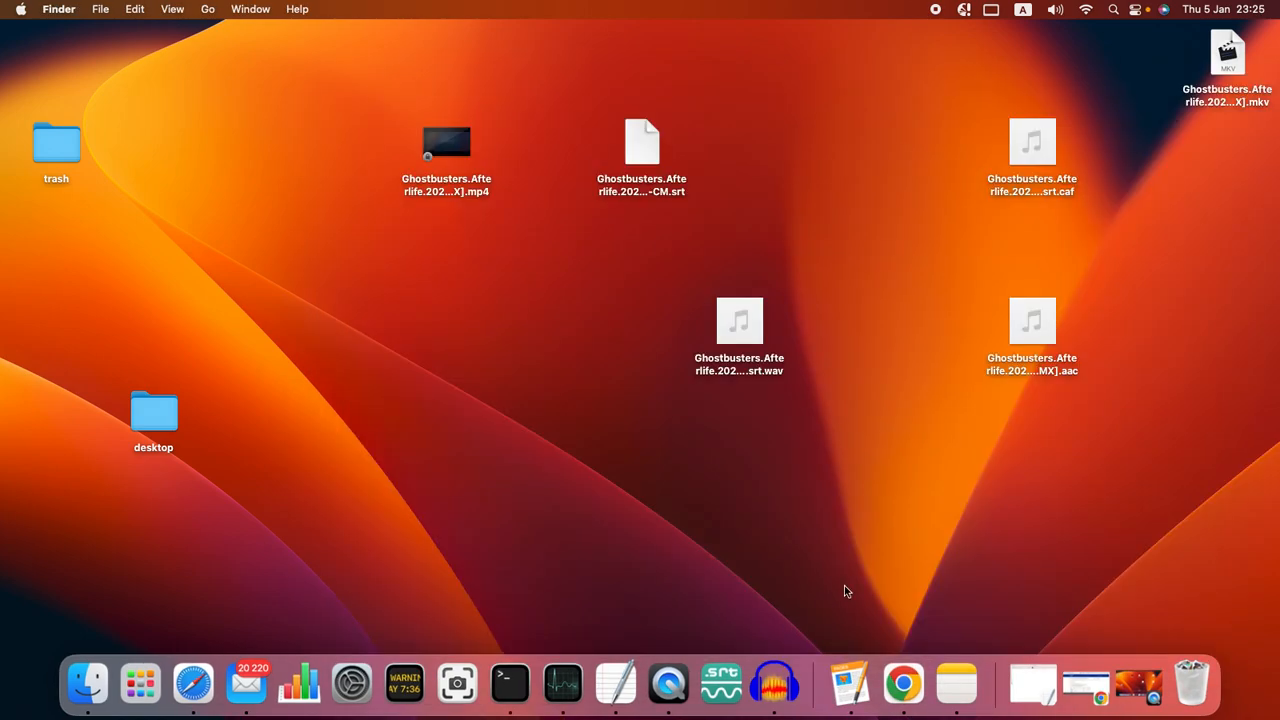